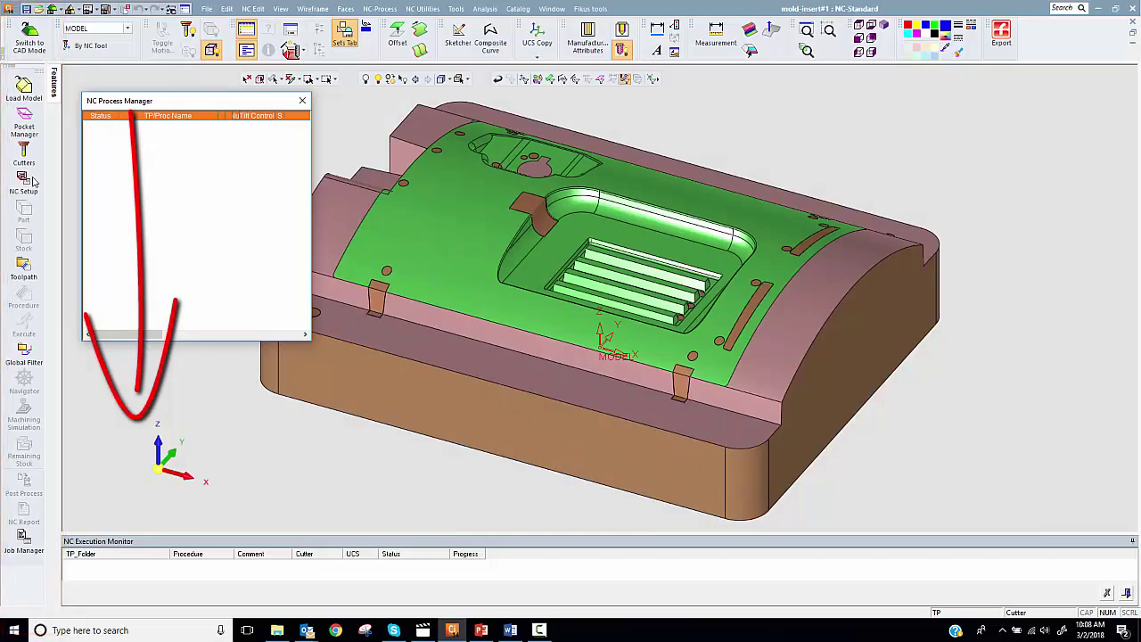
Start a new NC setup on the MODEL UCS and switch the machine table display on and off.
click(26, 183)
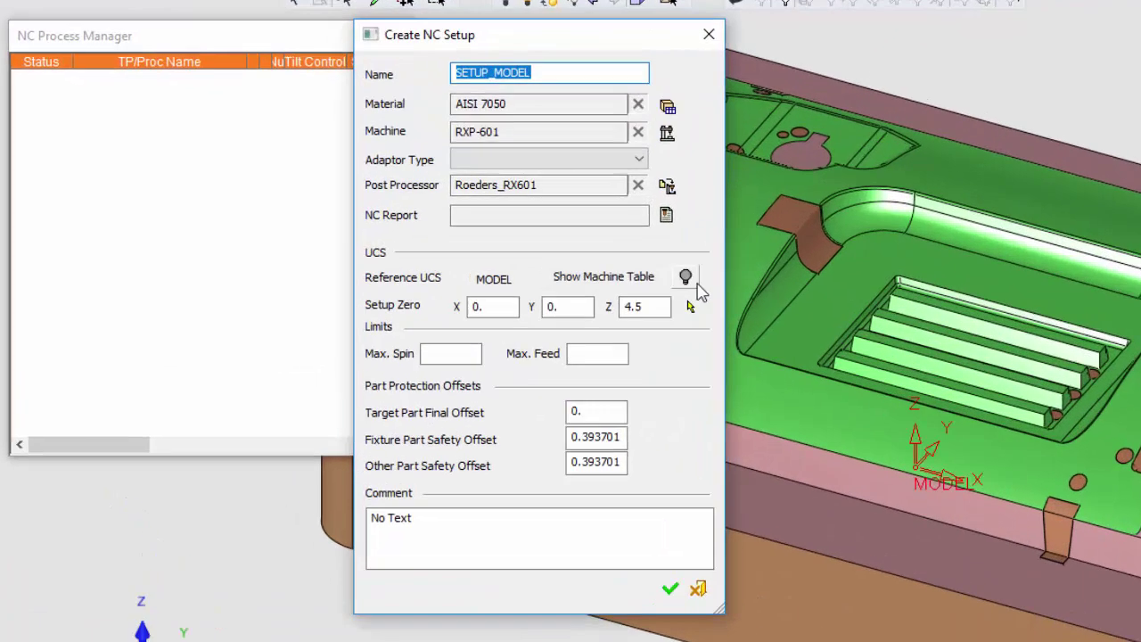
click(468, 239)
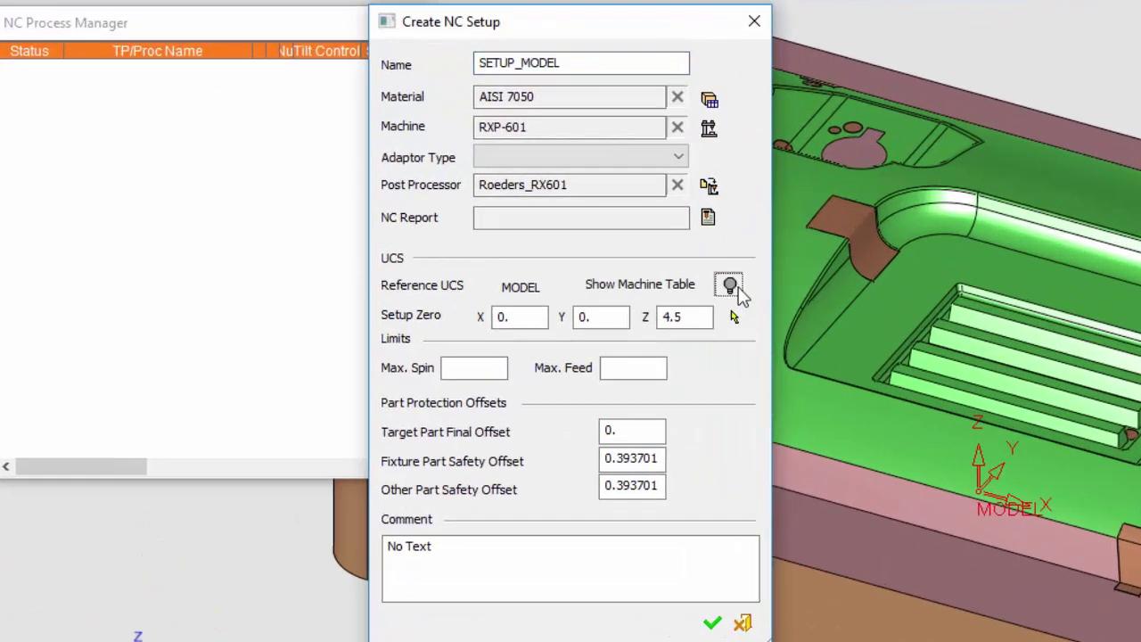
click(731, 288)
click(730, 285)
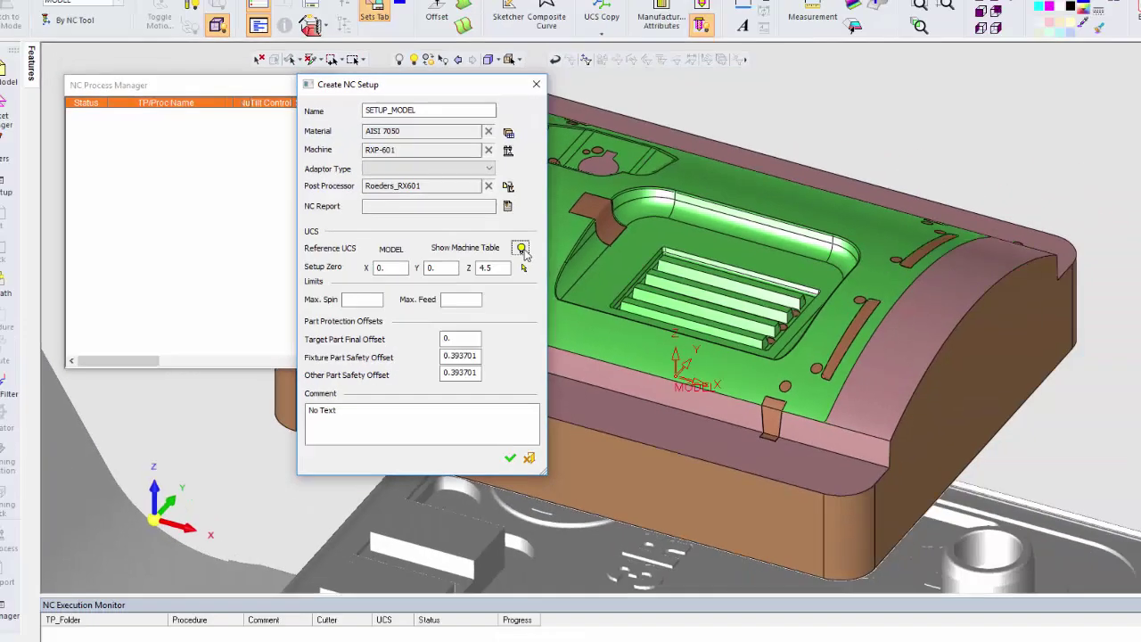
click(729, 285)
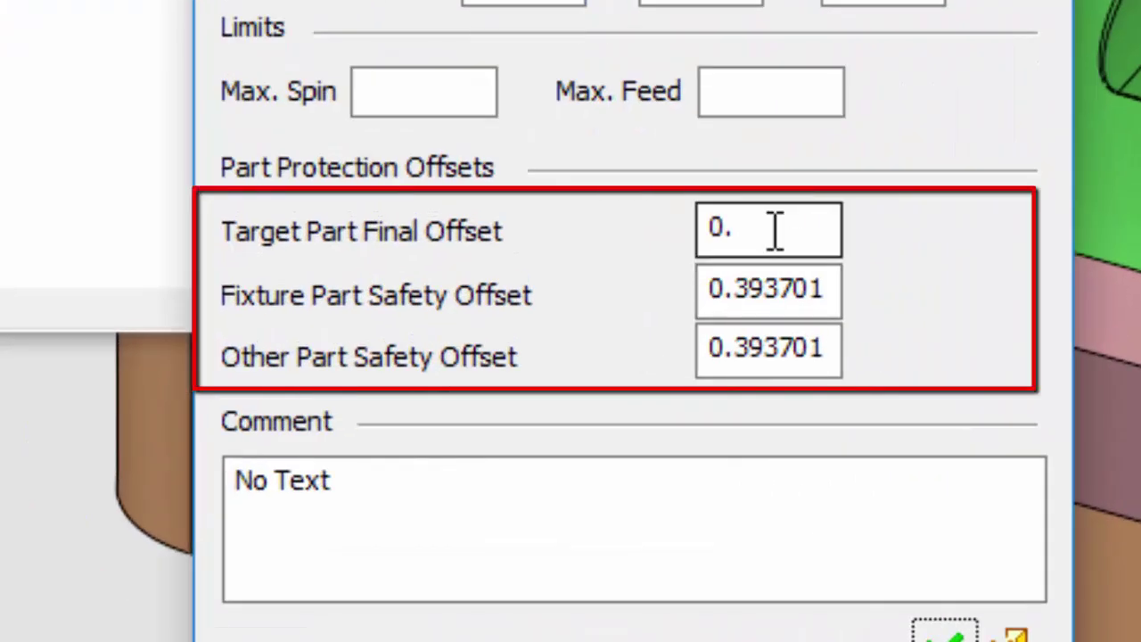
Create SETUP_MODEL with a target part final offset of 0 and fixture and other part safety offsets of 0.393701.
double_click(463, 306)
key(Tab)
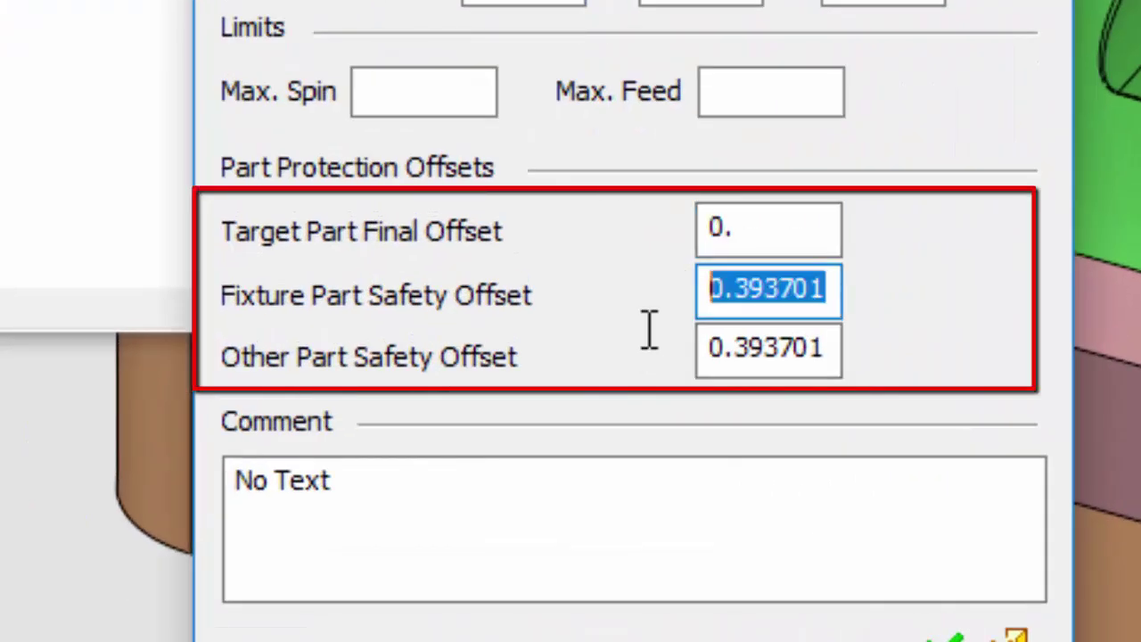
drag(838, 349, 634, 383)
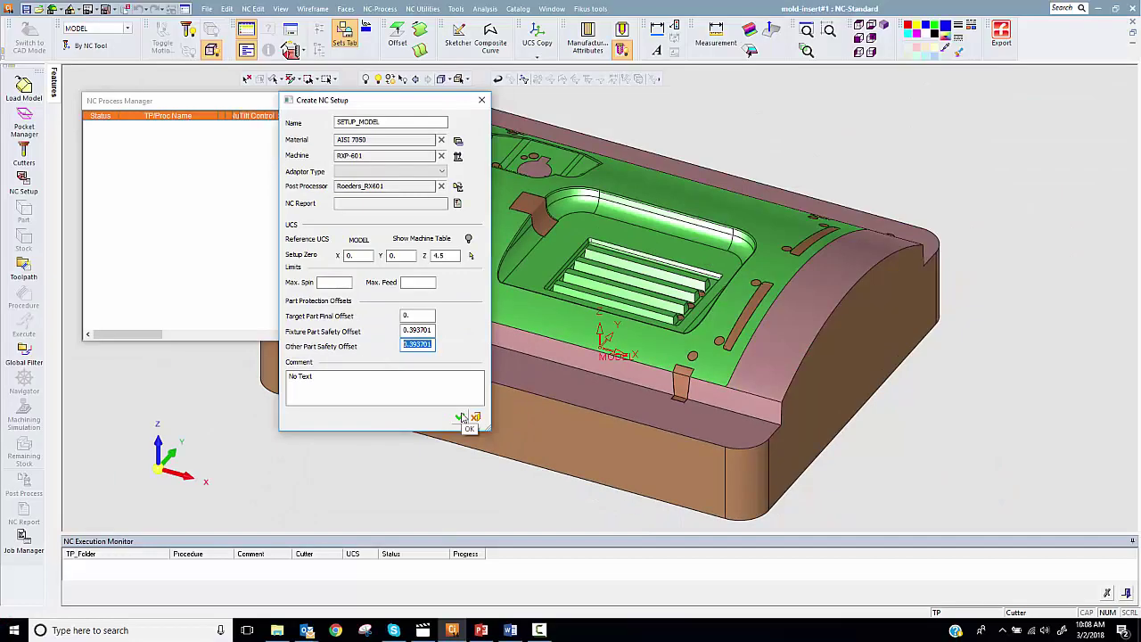
click(924, 633)
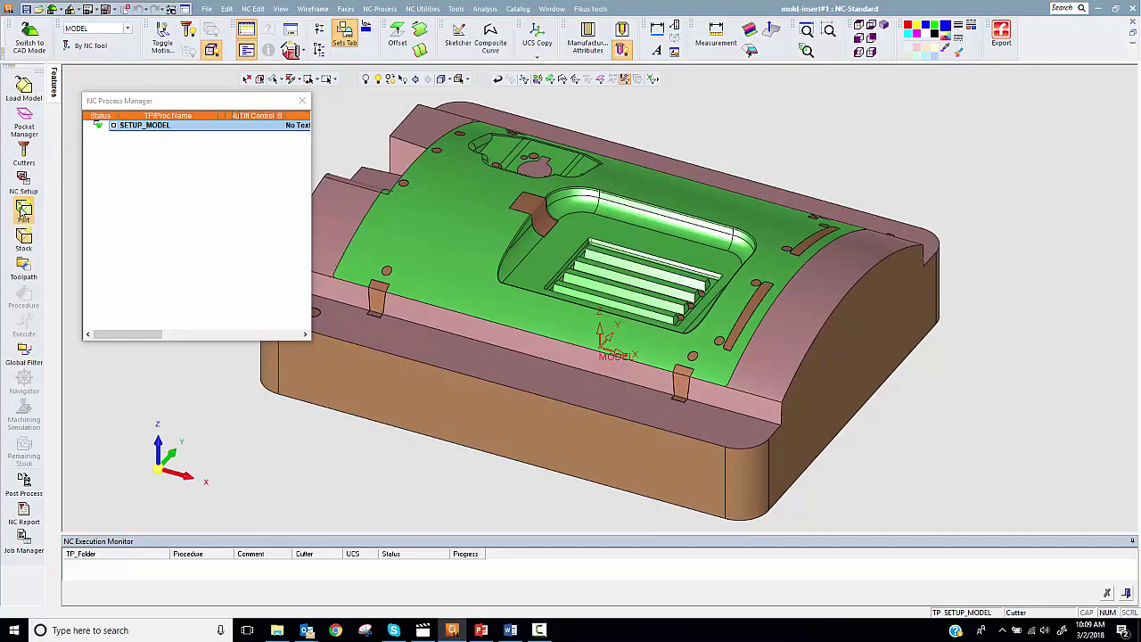
Define the target part from all faces of the mold insert.
click(23, 211)
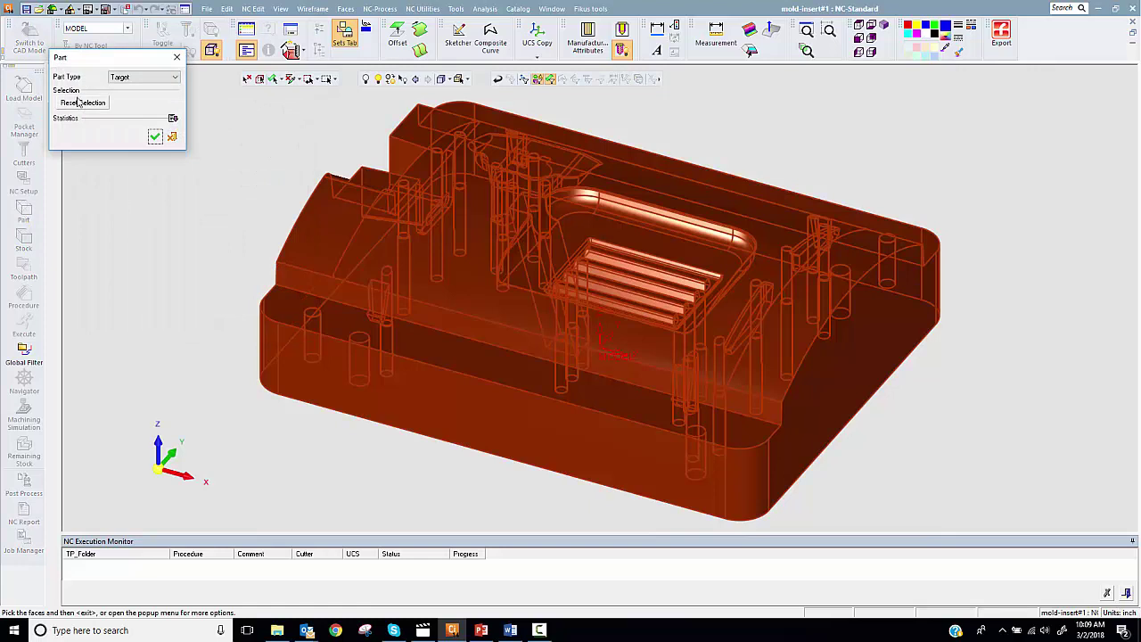
click(155, 138)
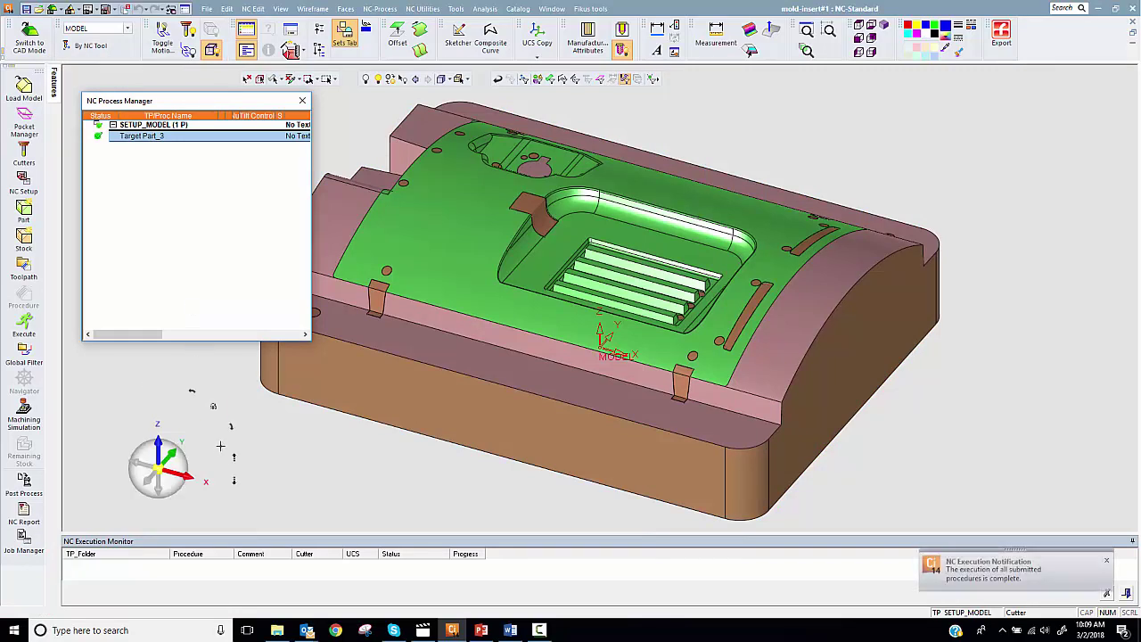
Define a bounding box initial stock with an XY offset of 0.2, Z+ offset of 0.125 and Z- offset of 0.25.
click(24, 237)
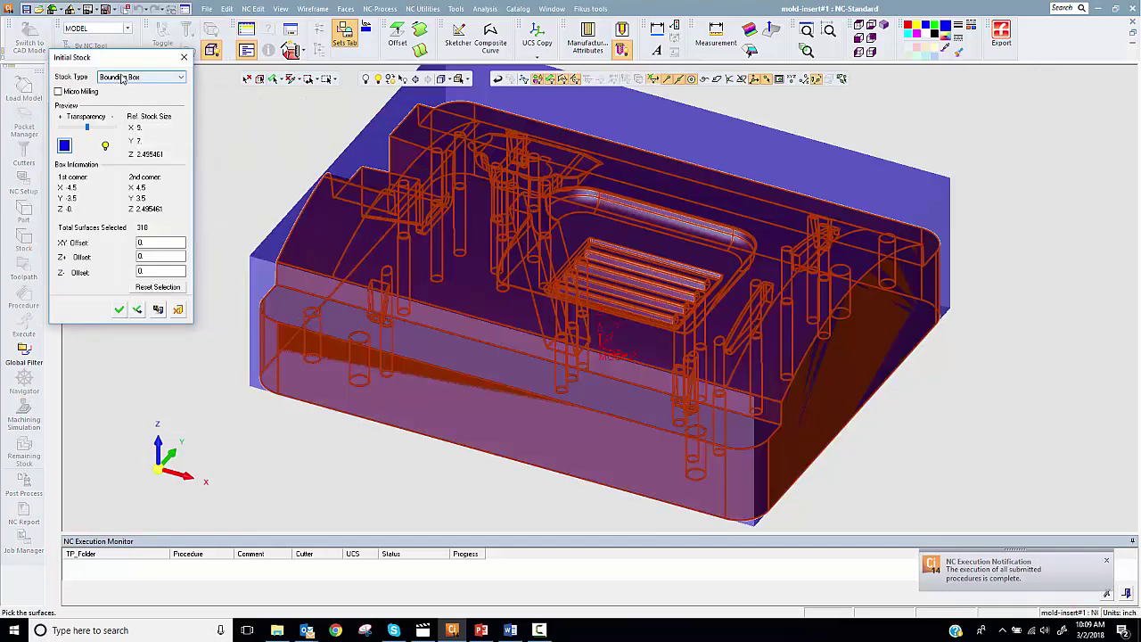
click(161, 242)
text(0.2)
key(Tab)
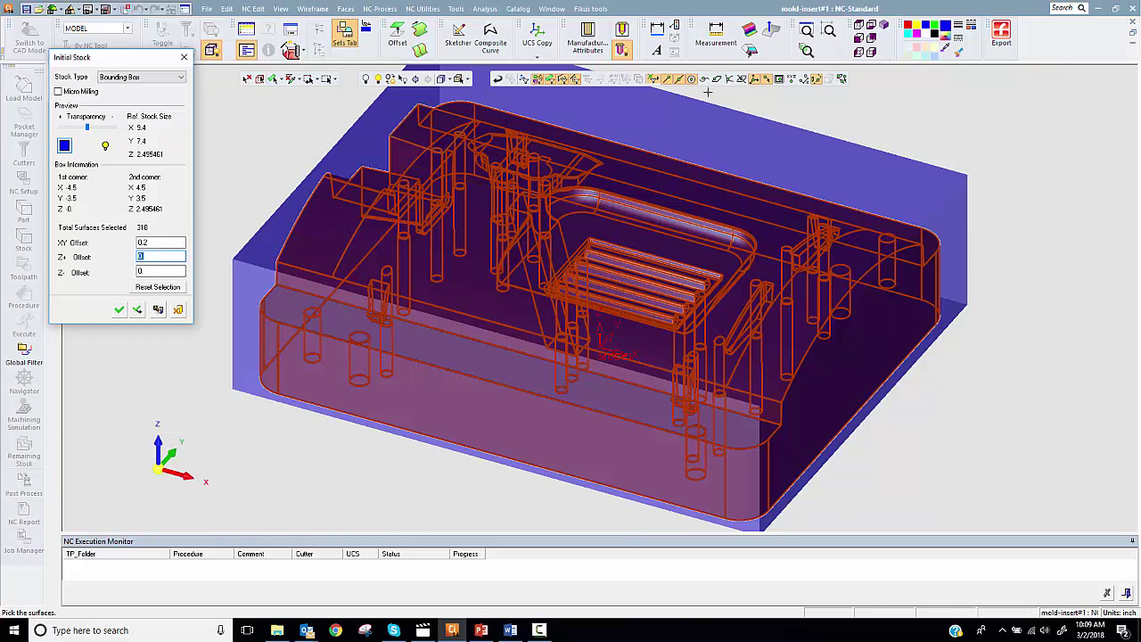
text(0.125)
key(Tab)
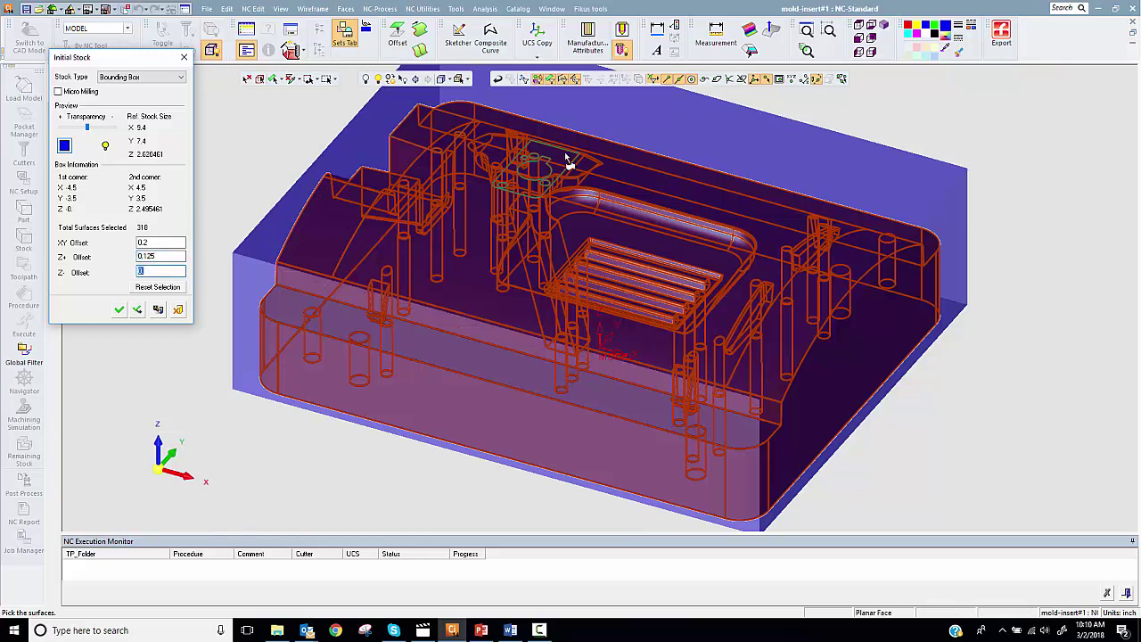
text(0.25)
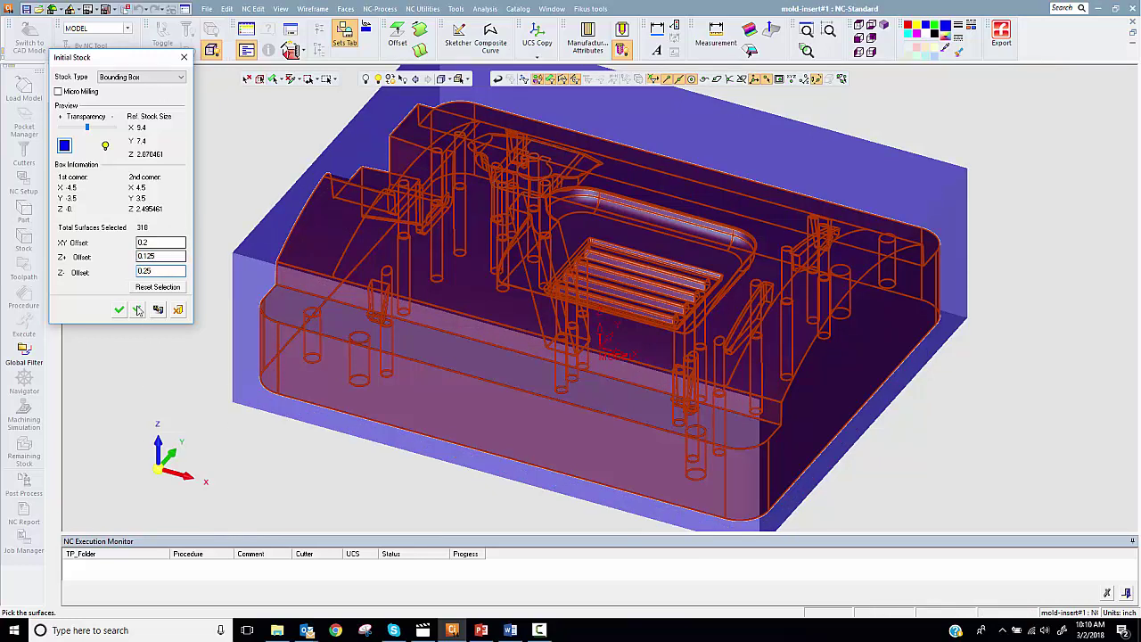
middle_drag(428, 304, 553, 310)
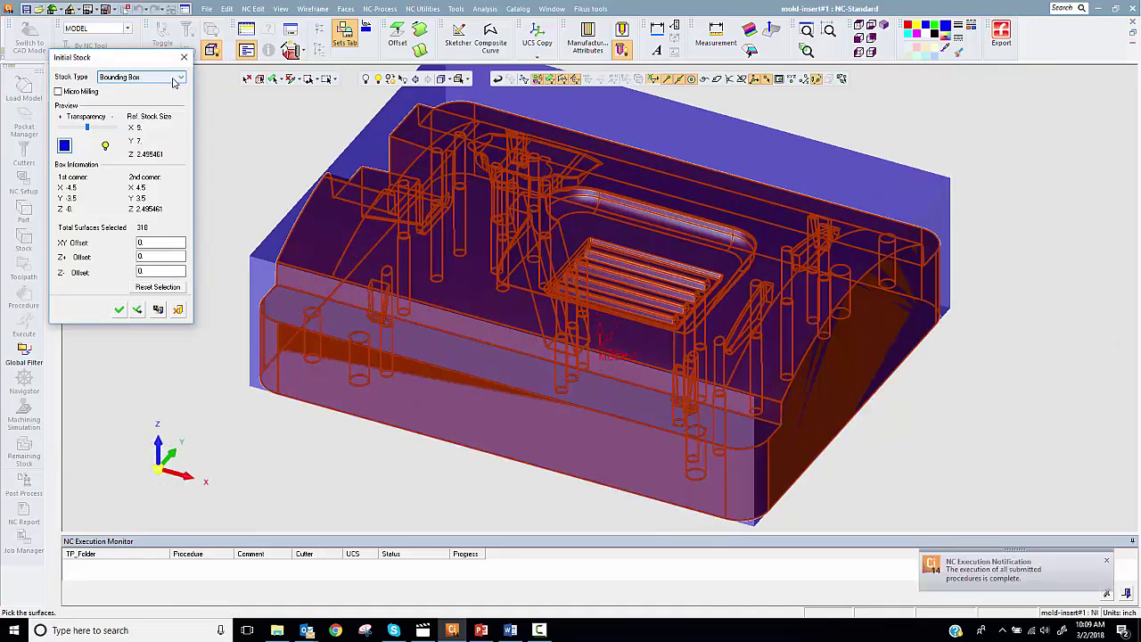
Create the initial stock with the Mesh stock type and toggle its display.
click(174, 81)
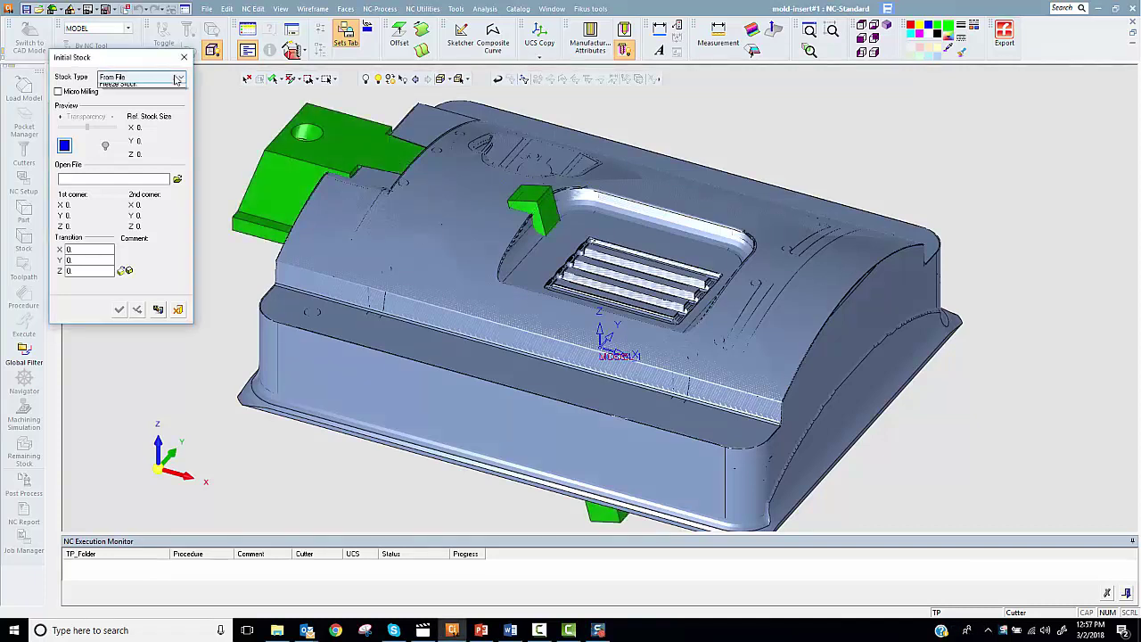
click(176, 78)
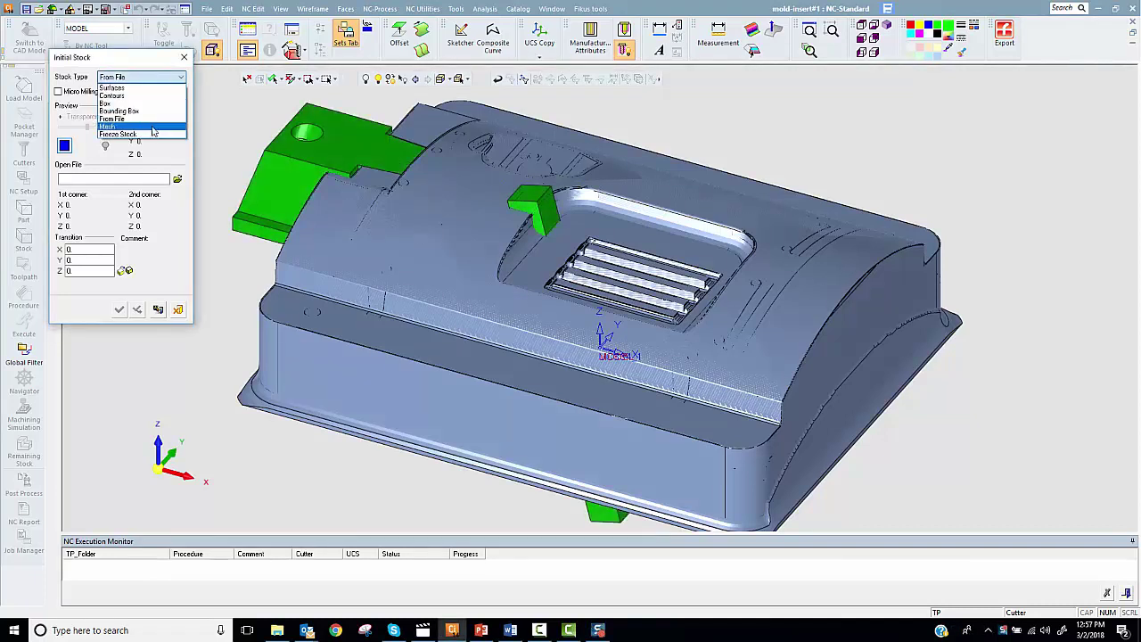
click(107, 125)
click(119, 309)
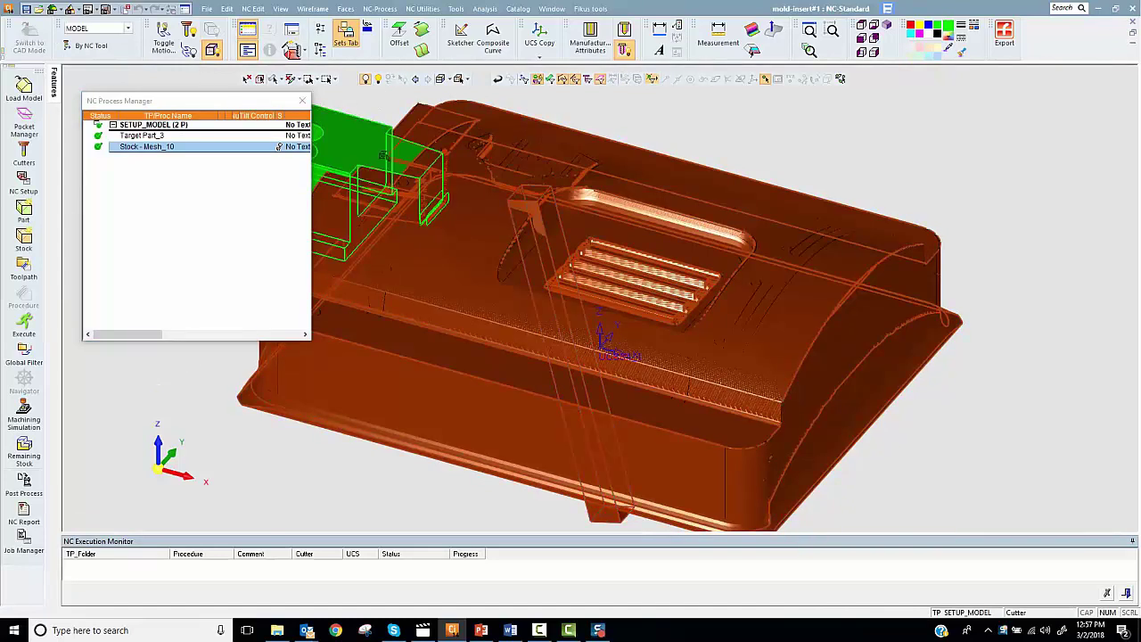
click(279, 149)
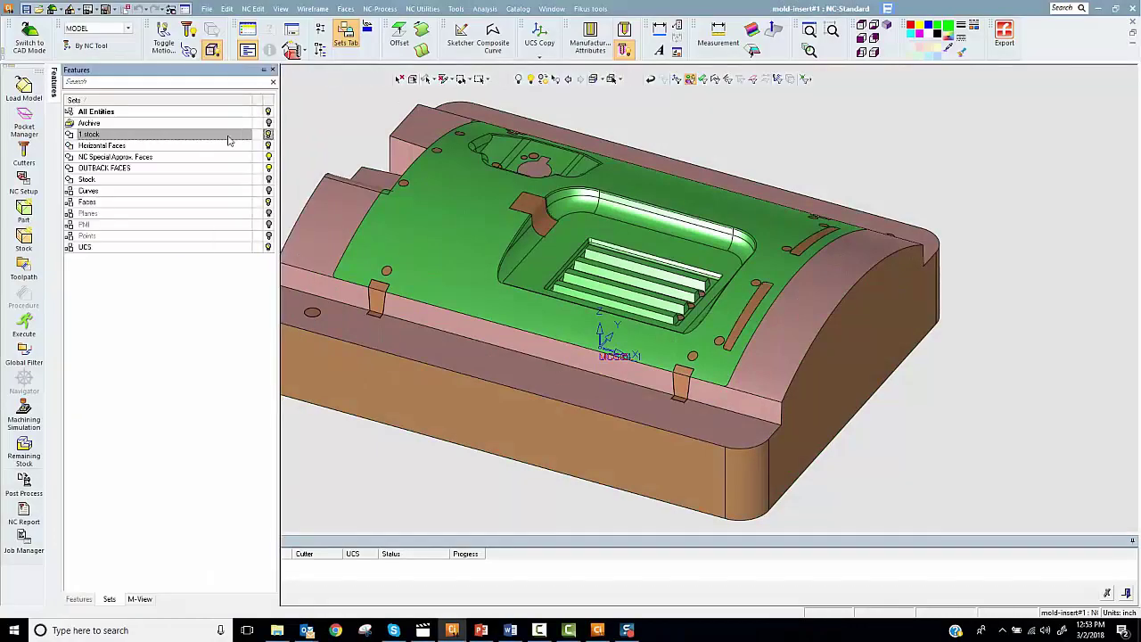
Display the 1 stock set and define the initial stock from its surfaces.
click(269, 138)
double_click(143, 150)
click(140, 77)
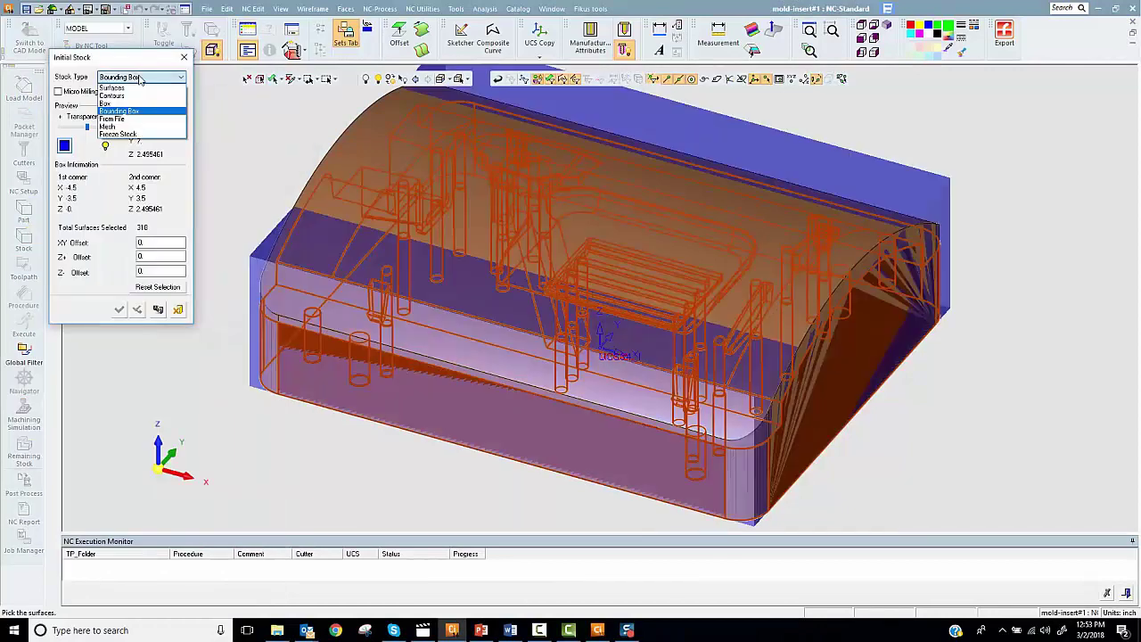
click(125, 88)
click(119, 309)
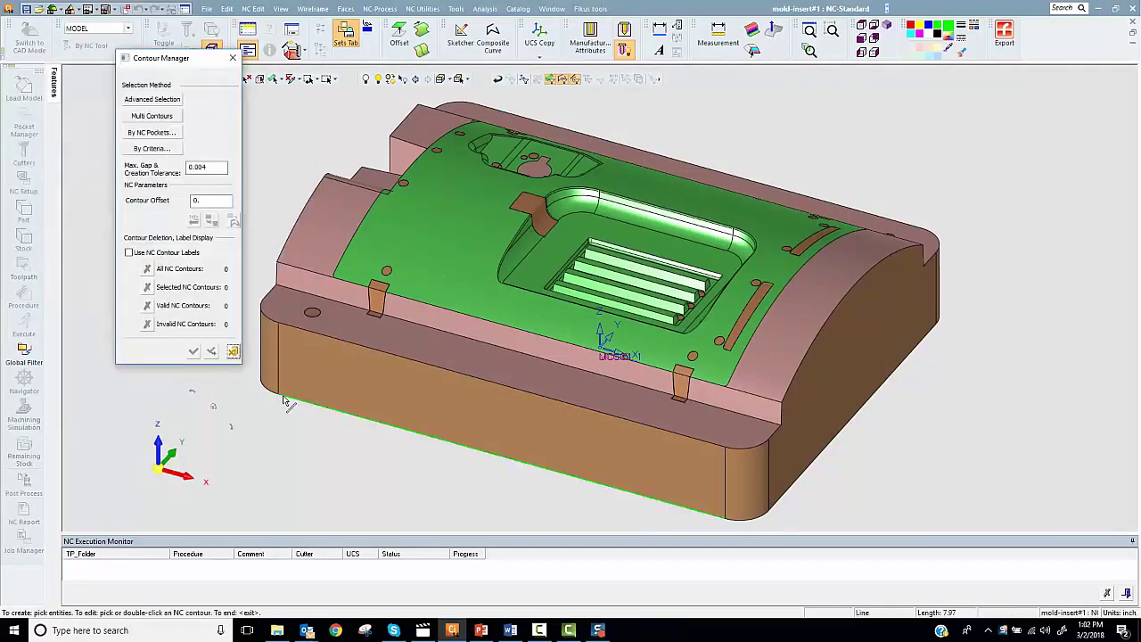
Define the initial stock from the contour along the block's bottom edge and toggle its display.
click(290, 357)
middle_click(270, 244)
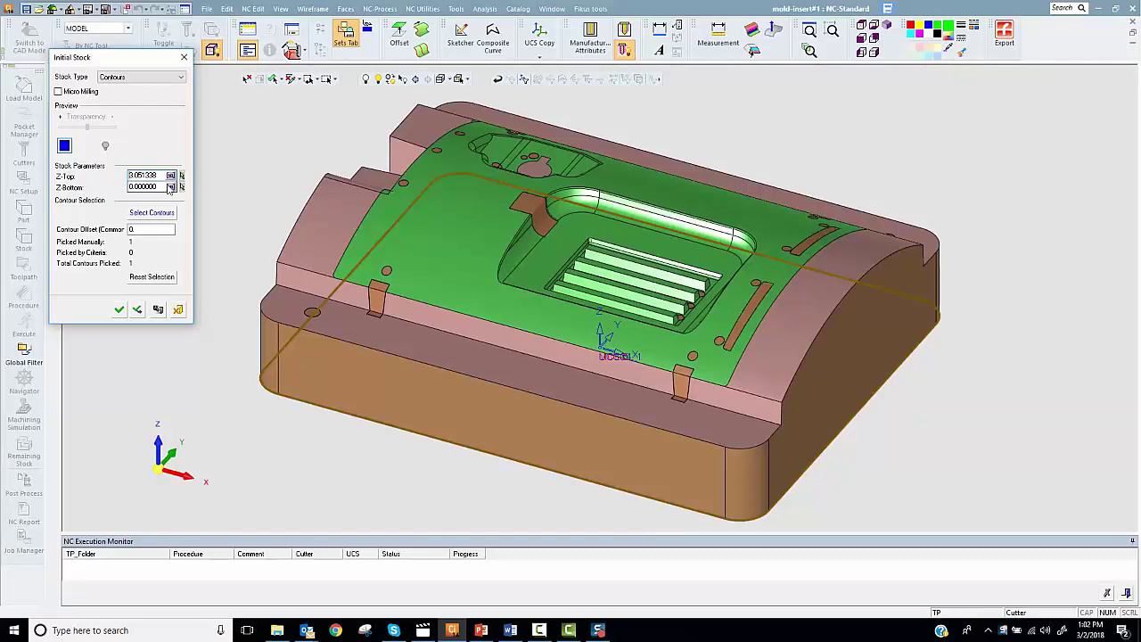
click(117, 311)
click(279, 148)
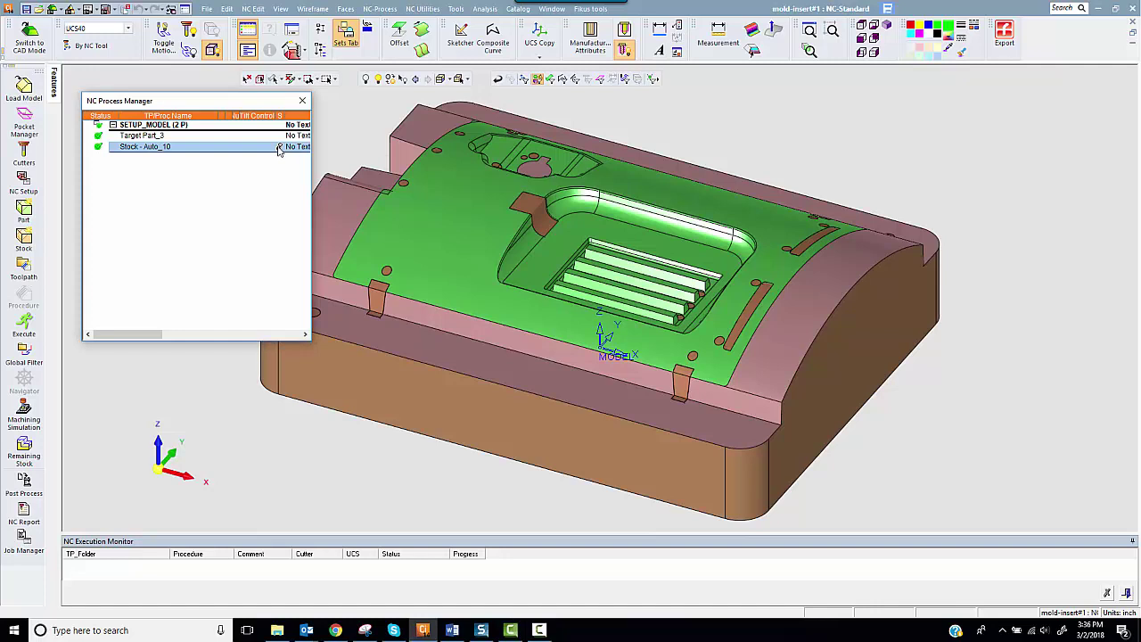
Preview and hide the automatic box stock, and create the 3-axis toolpath TP_UCS40 in UCS40 with a Z clearance of 2.
click(279, 148)
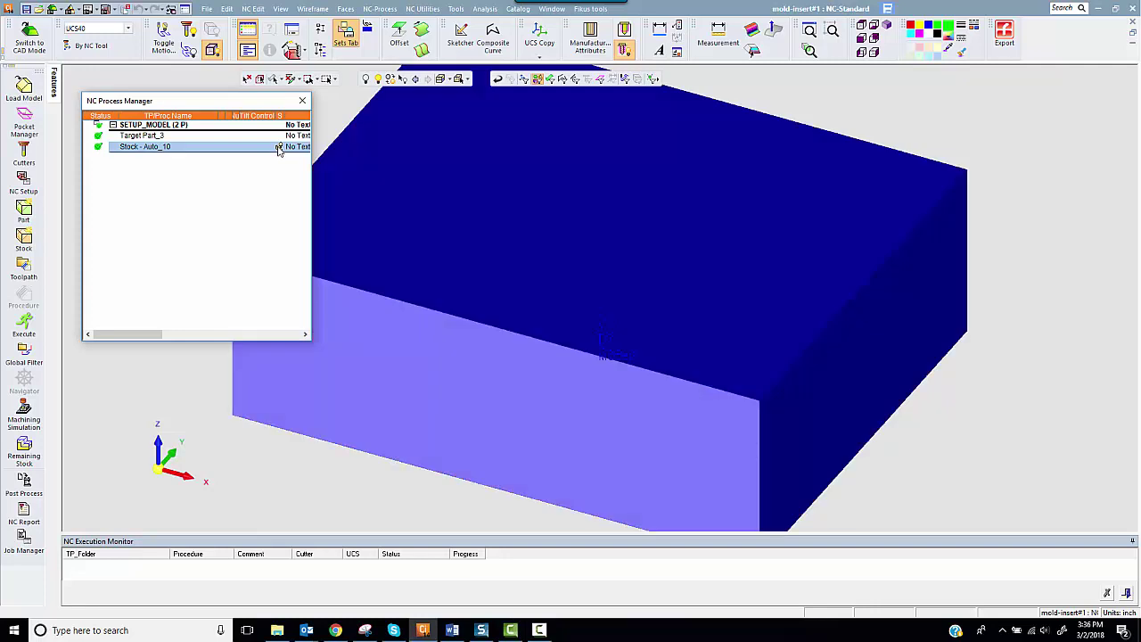
click(279, 148)
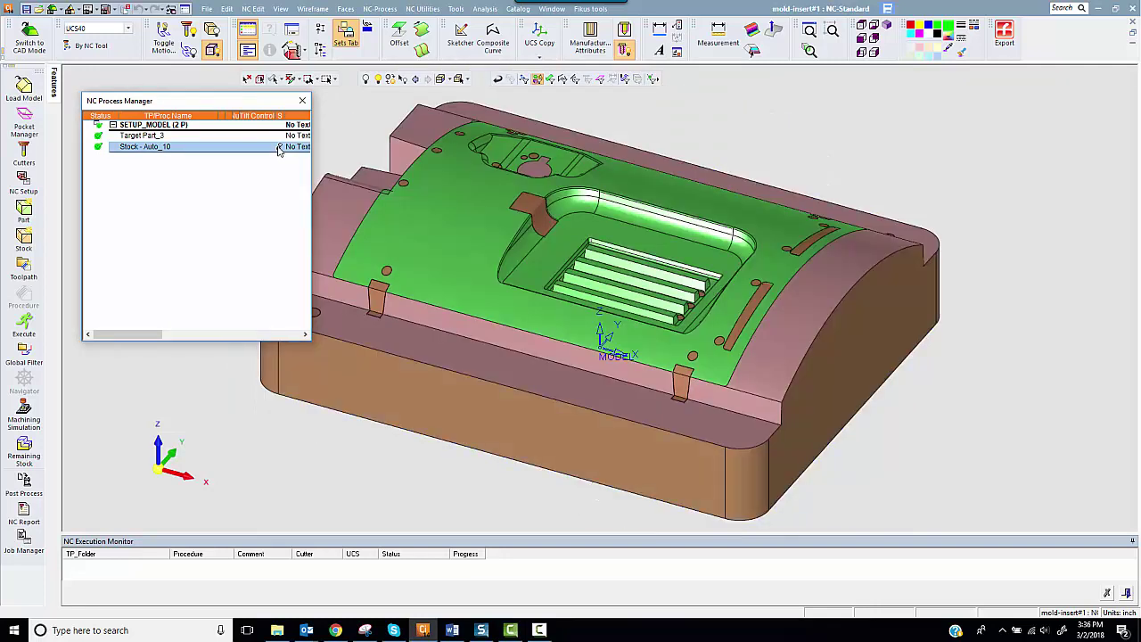
click(24, 267)
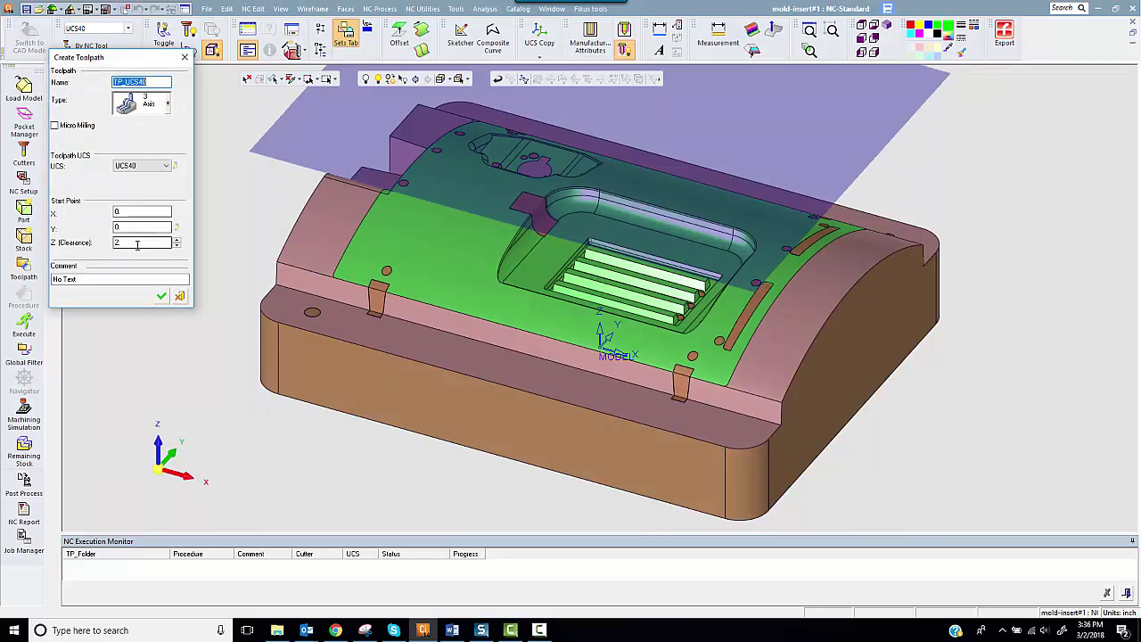
click(160, 297)
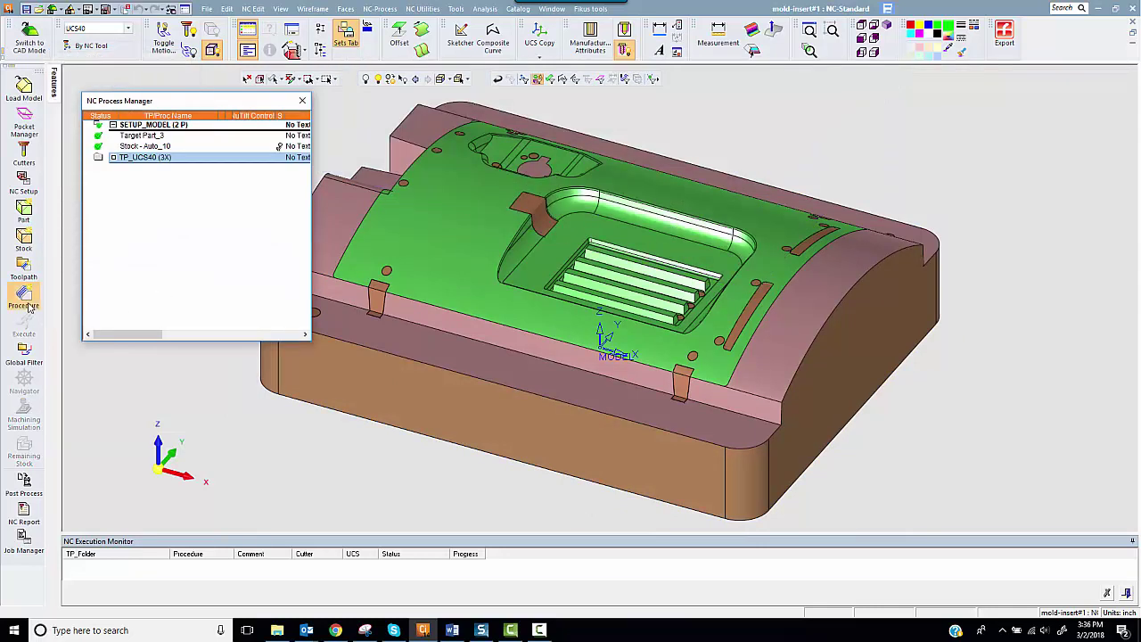
Add a Volume Milling Rough Spiral procedure and assign all displayed faces as its part surfaces.
click(24, 299)
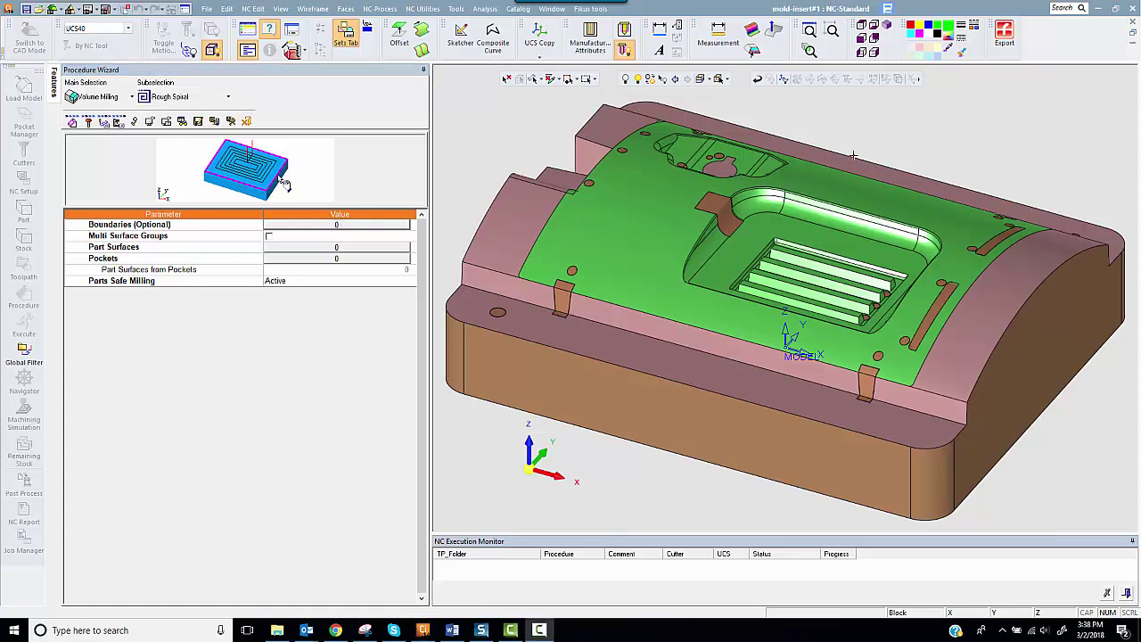
click(321, 251)
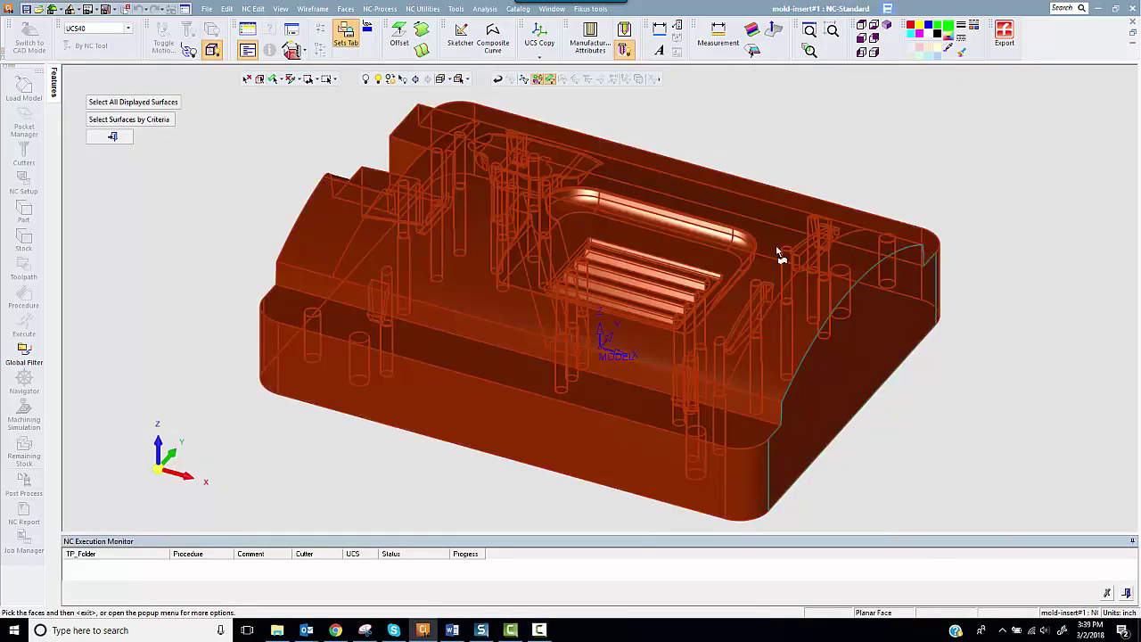
middle_click(924, 334)
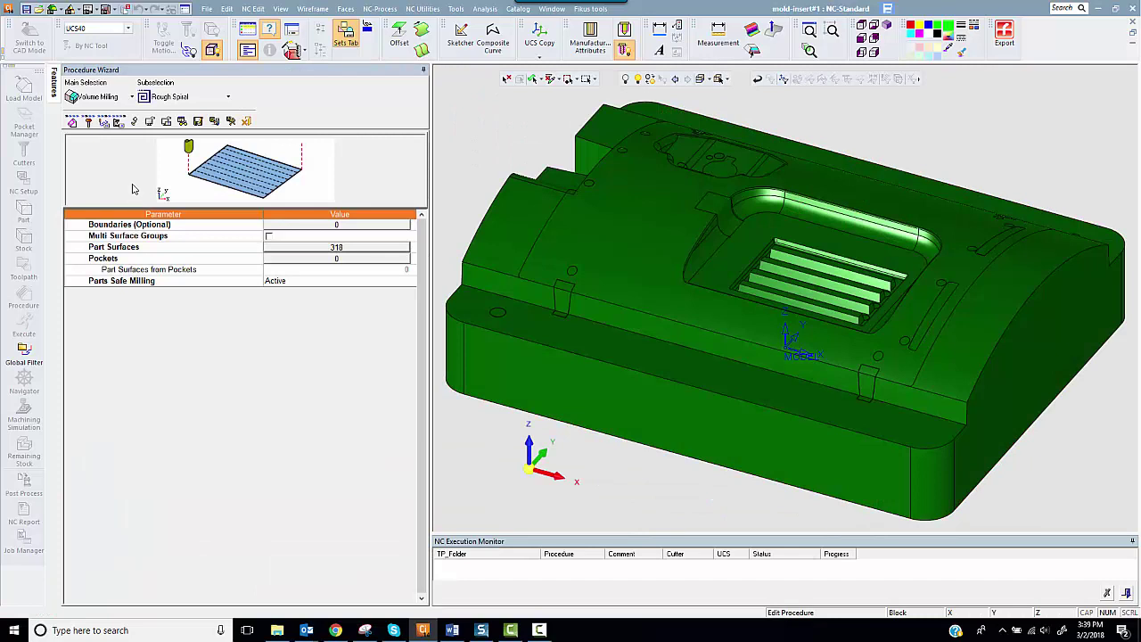
Preview the 2" BUTTON CUTTER 0.25R 2.25CLR on the part and assign it to the roughing procedure.
click(88, 123)
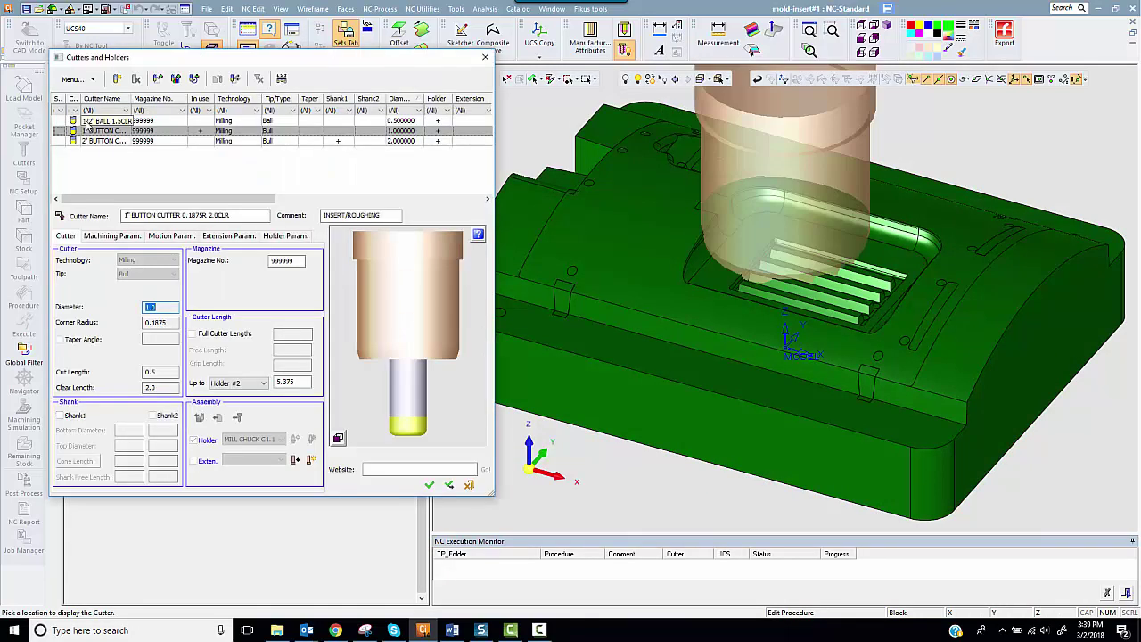
click(105, 140)
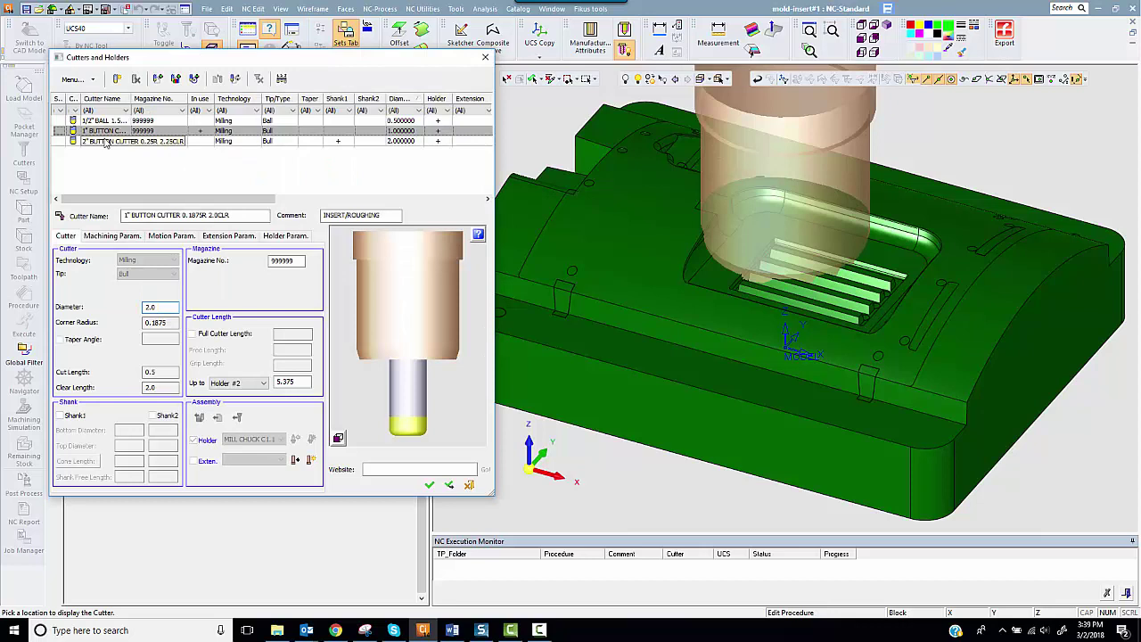
middle_drag(927, 263, 838, 367)
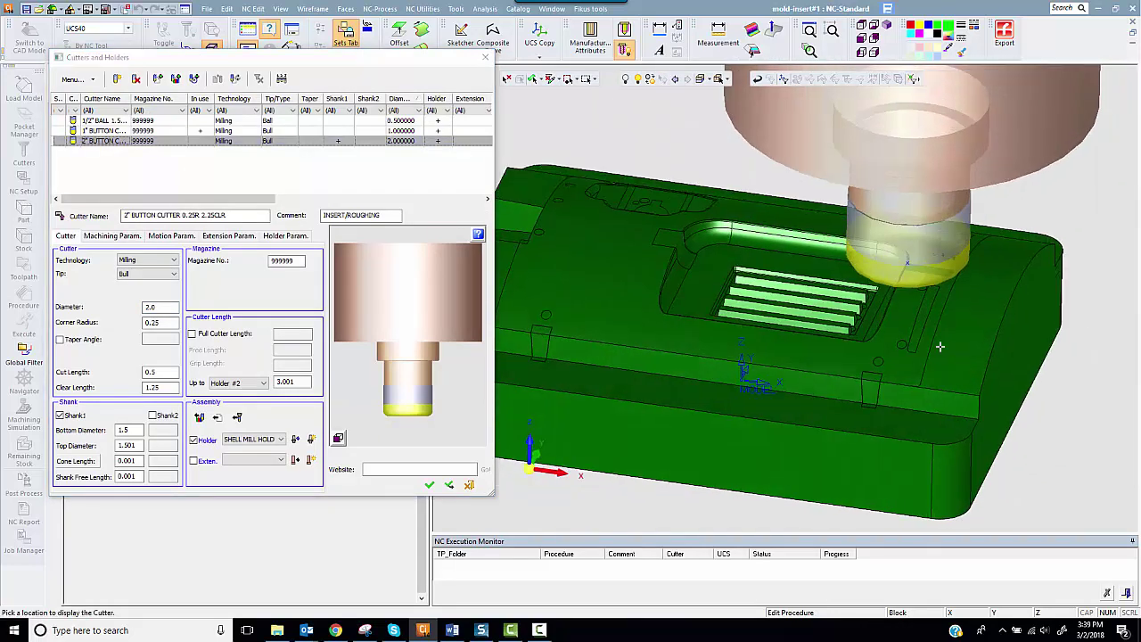
click(430, 485)
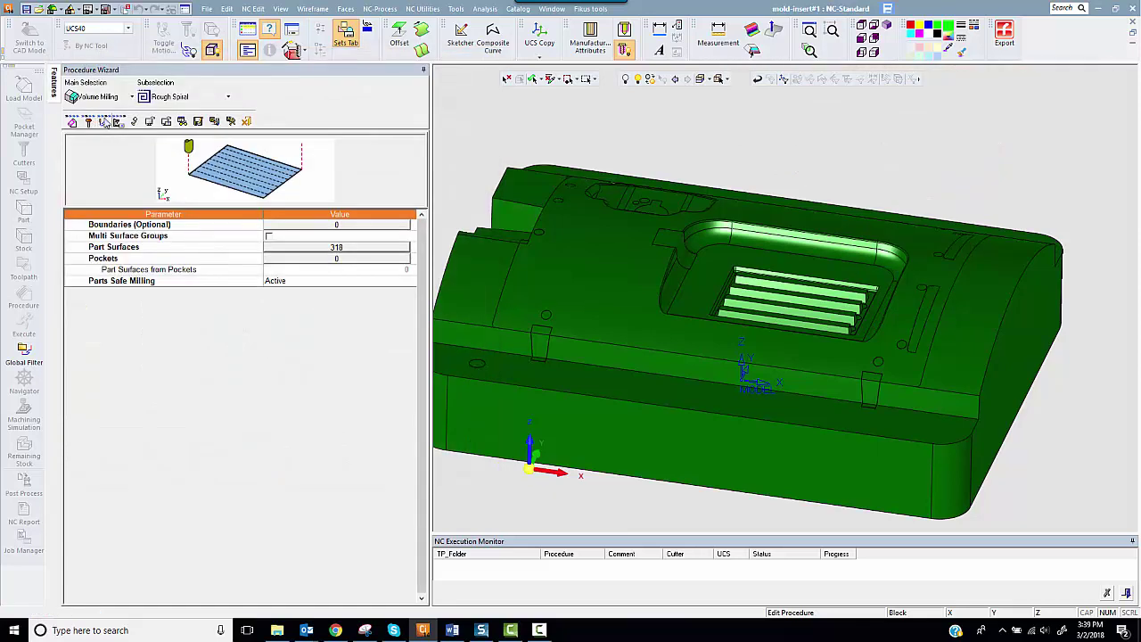
Set the rough spiral procedure's internal clearance to Optimized in its clearance and UCS parameters.
click(105, 121)
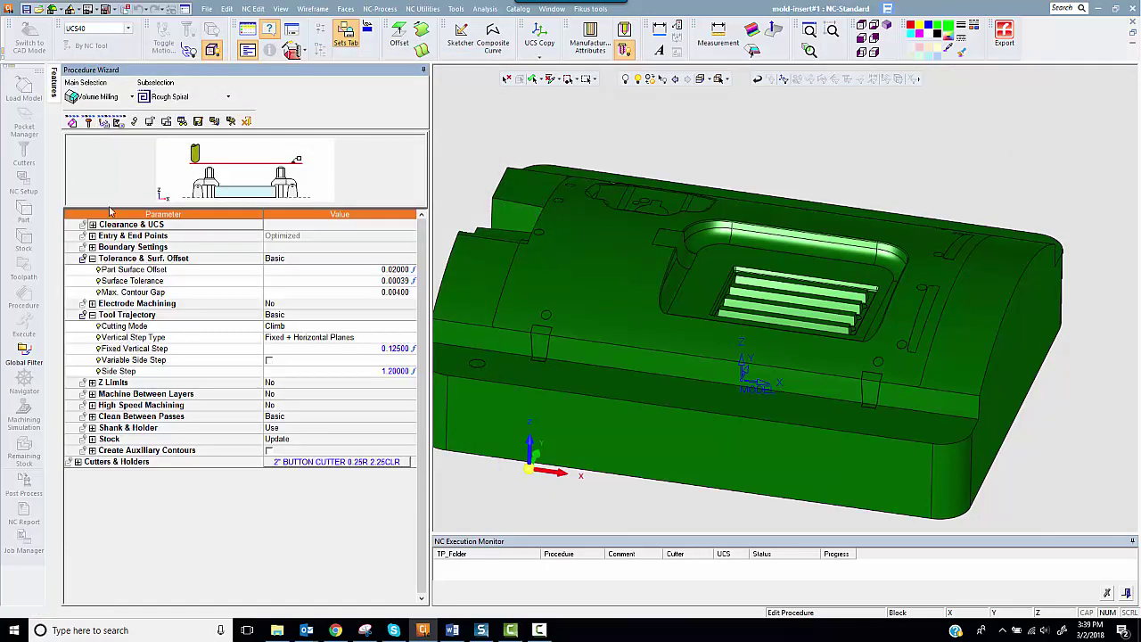
click(93, 224)
click(326, 259)
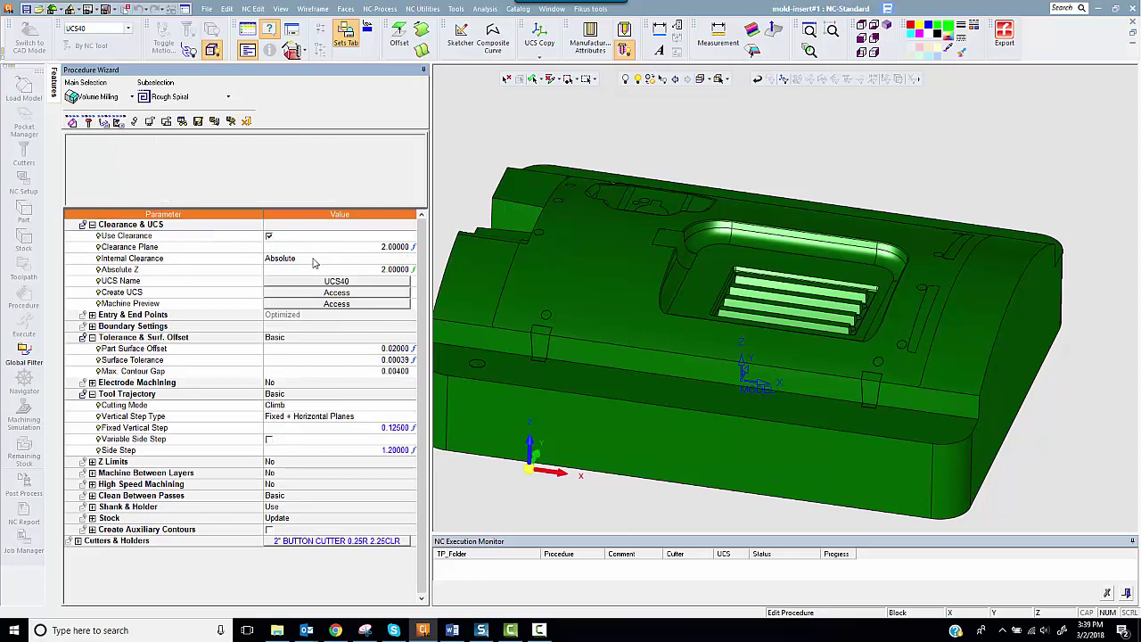
click(325, 259)
click(303, 272)
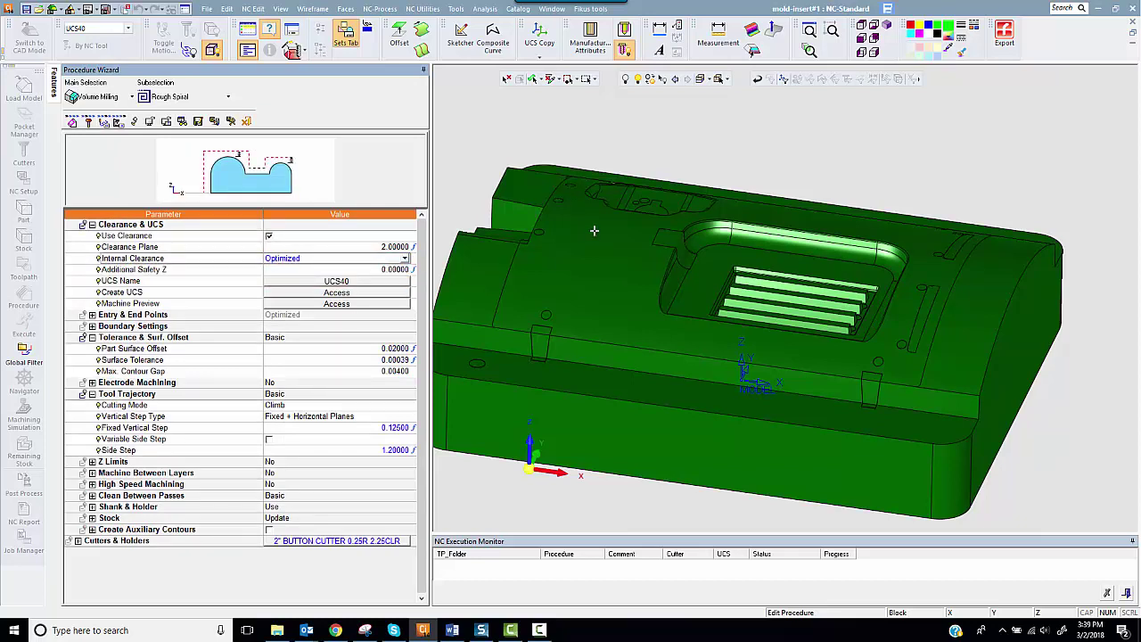
click(93, 225)
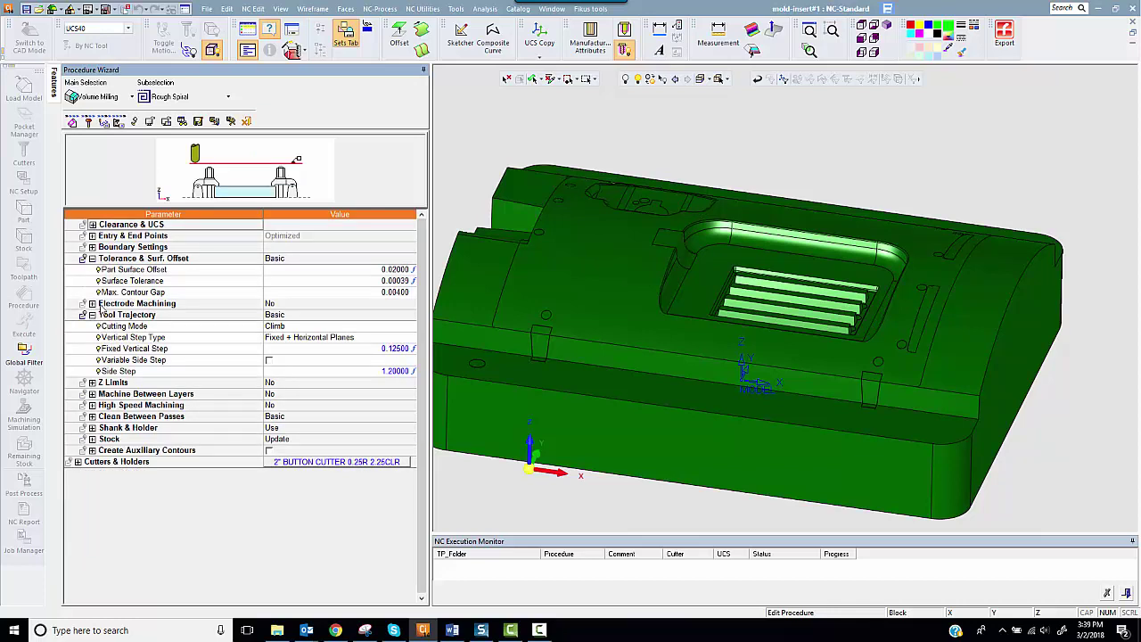
Switch the tolerance and surface offset settings to Advanced and set the part surfaces floor offset to 0.01.
click(273, 274)
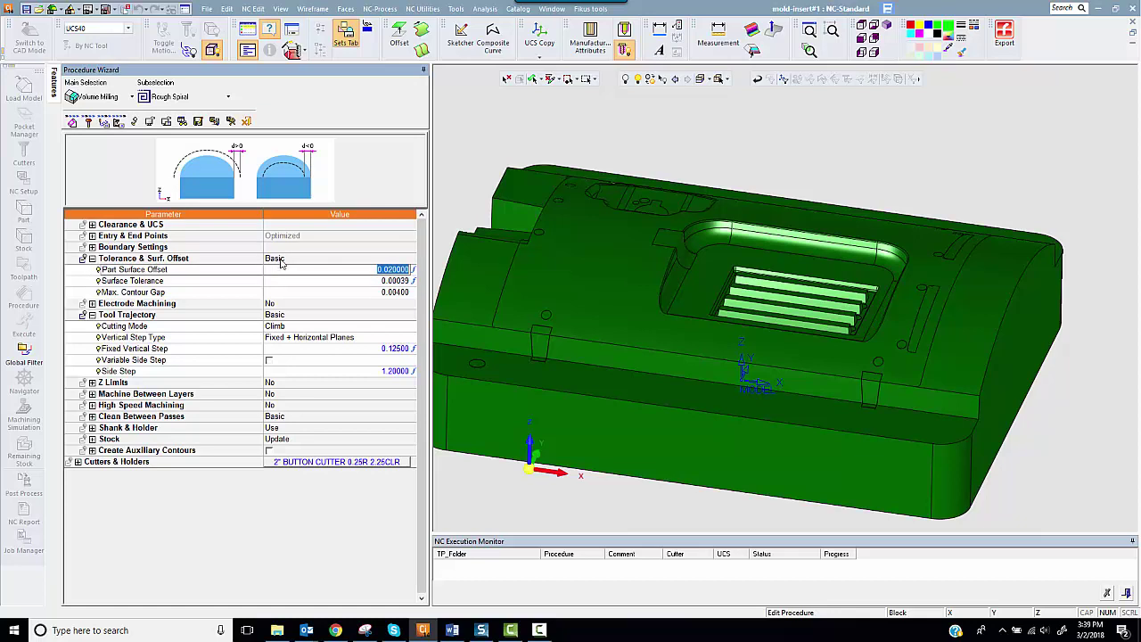
click(279, 259)
click(281, 280)
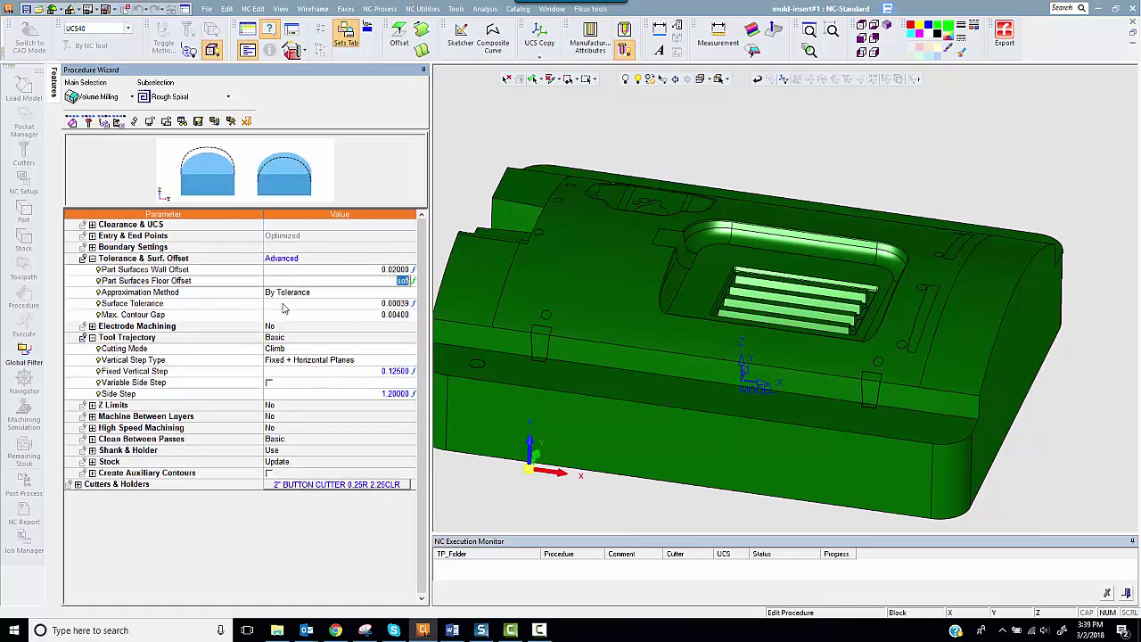
key(Return)
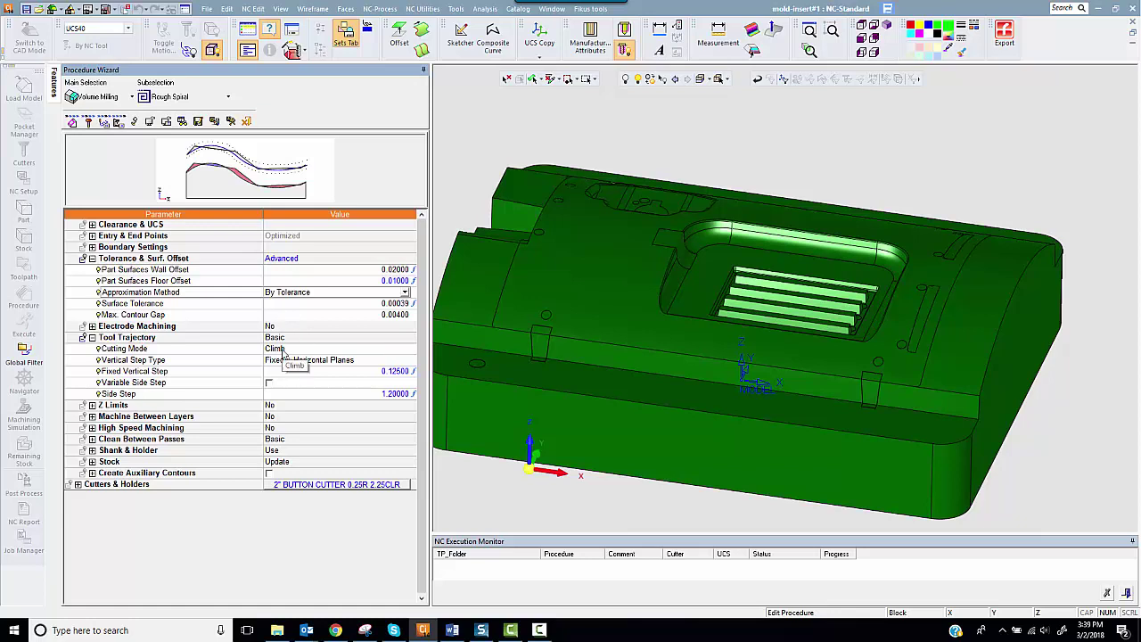
Set the cutting mode to Mixed + Climb Final Pass and keep the vertical step type at Fixed + Horizontal Planes.
click(290, 348)
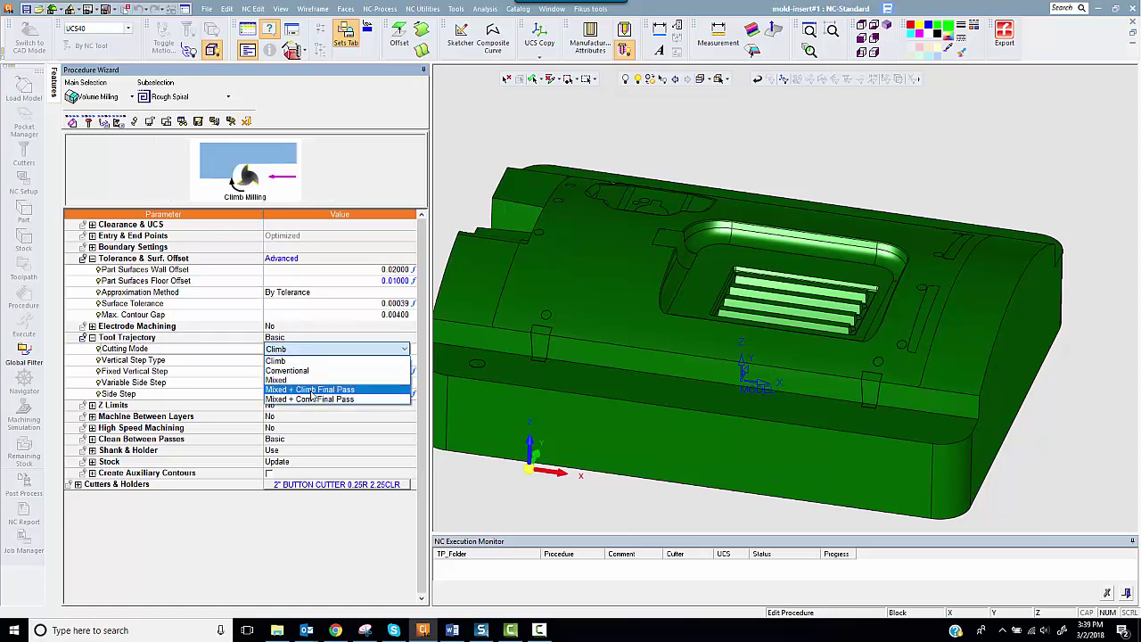
click(312, 390)
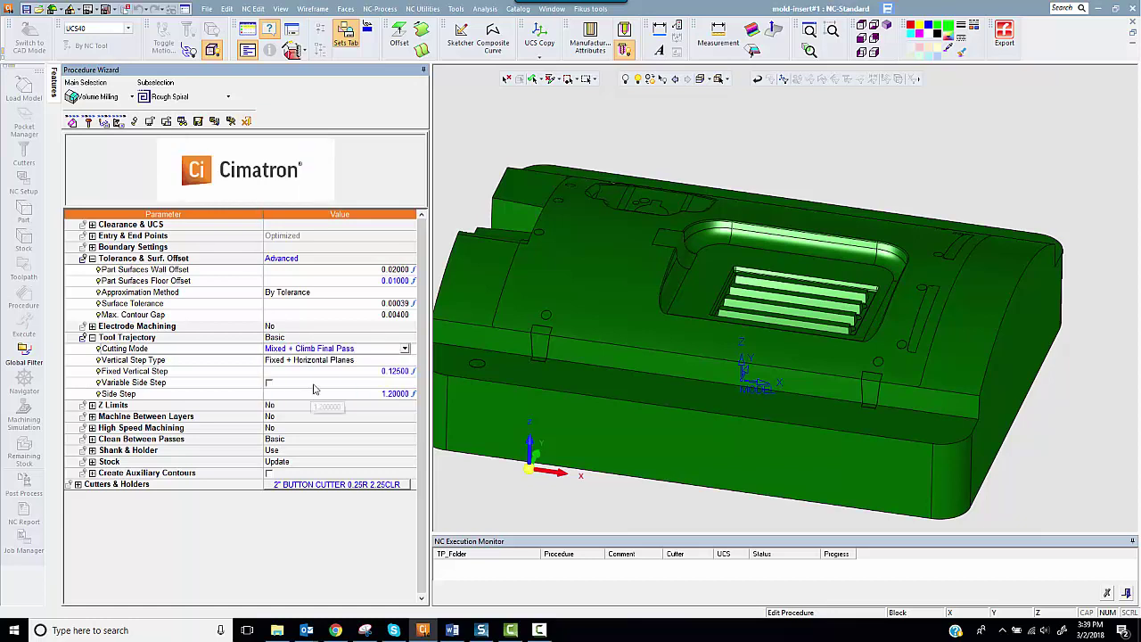
click(325, 361)
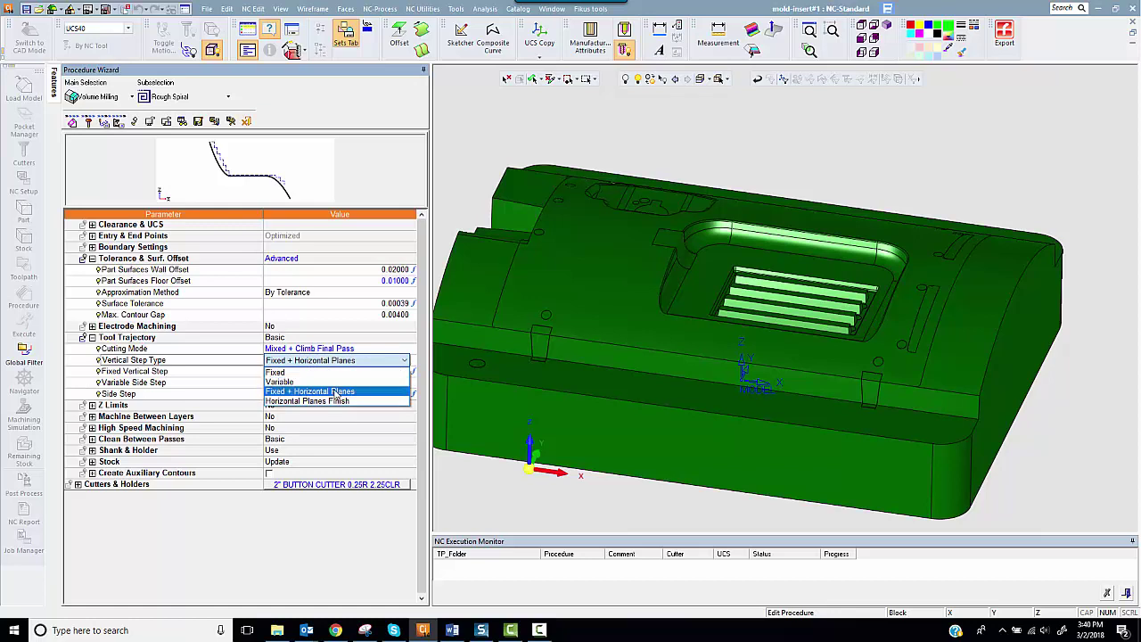
click(335, 392)
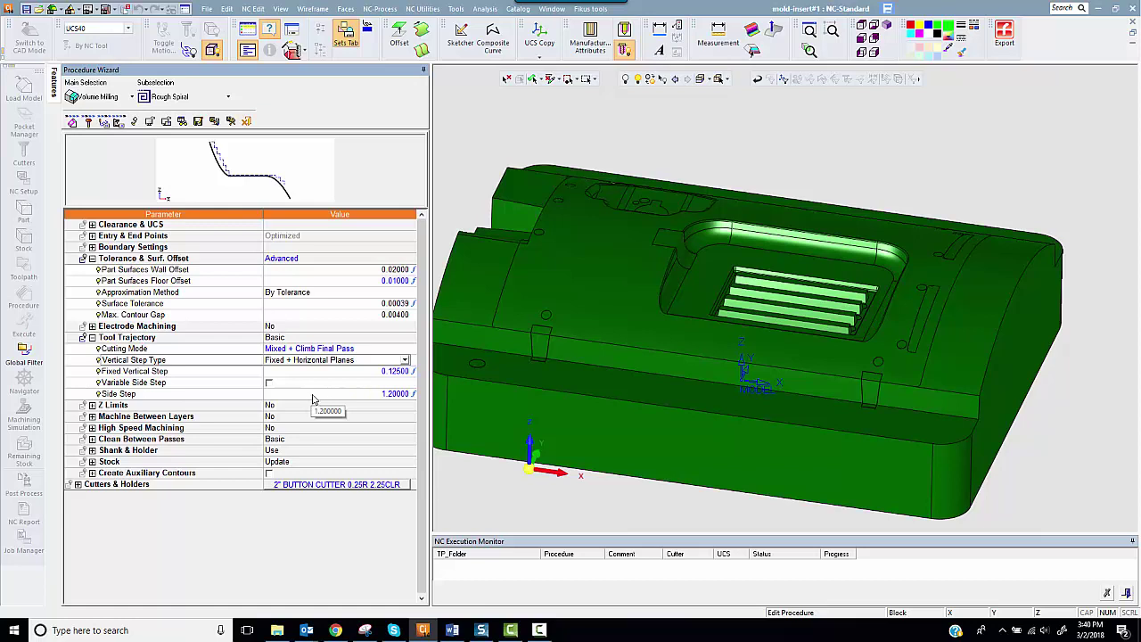
Review the feed and spin parameters, and preview the roughing procedure's previous stock and remaining stock.
click(119, 123)
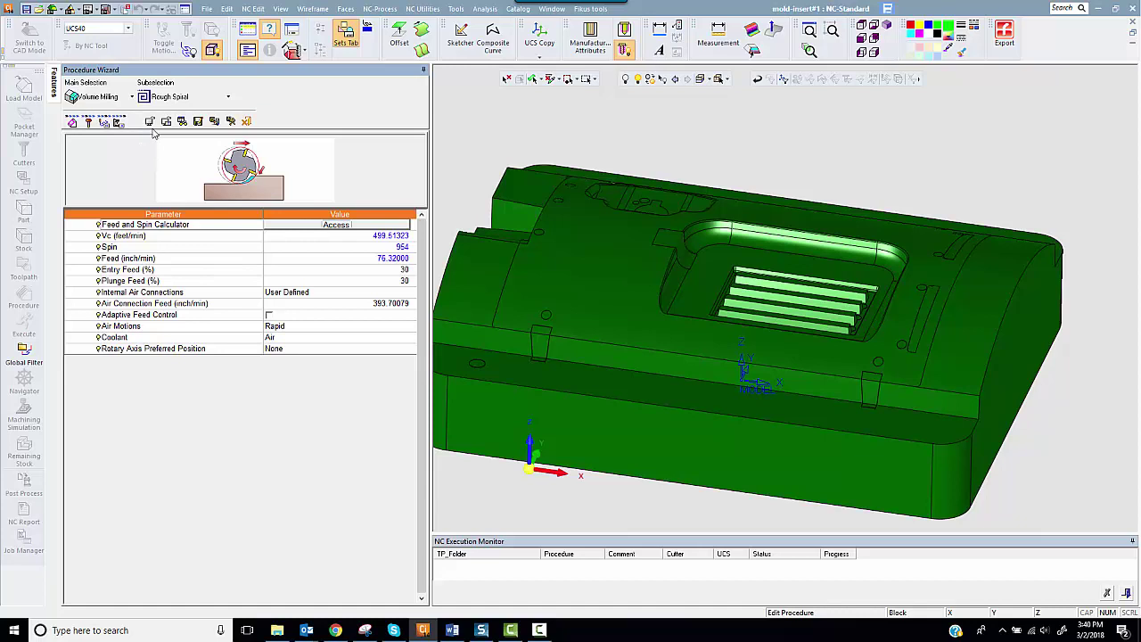
click(181, 122)
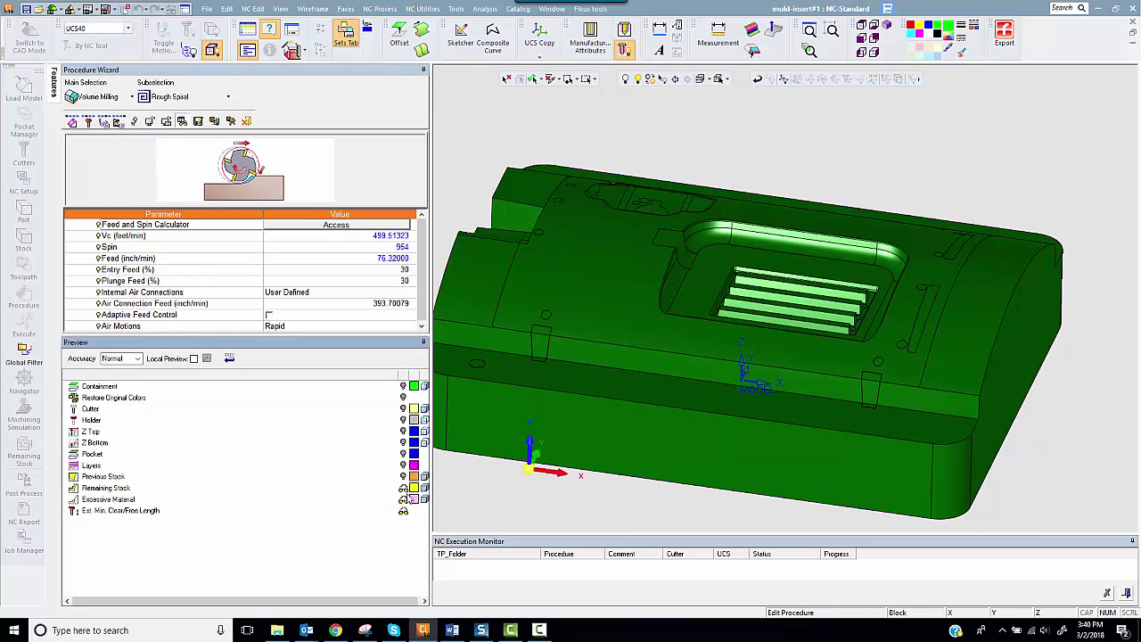
click(405, 479)
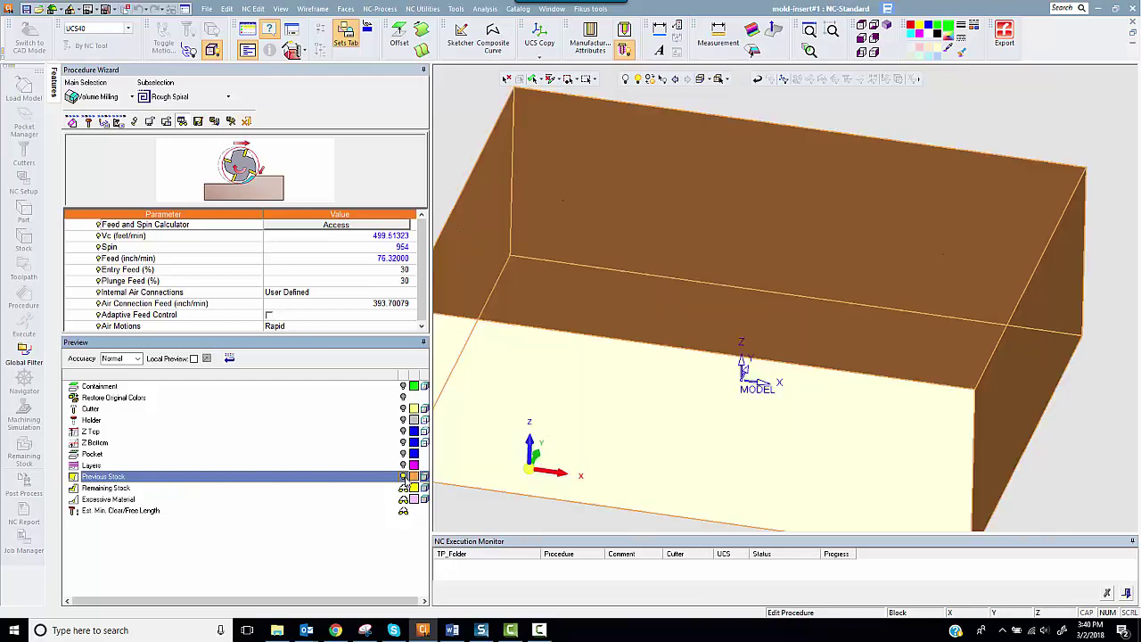
click(403, 477)
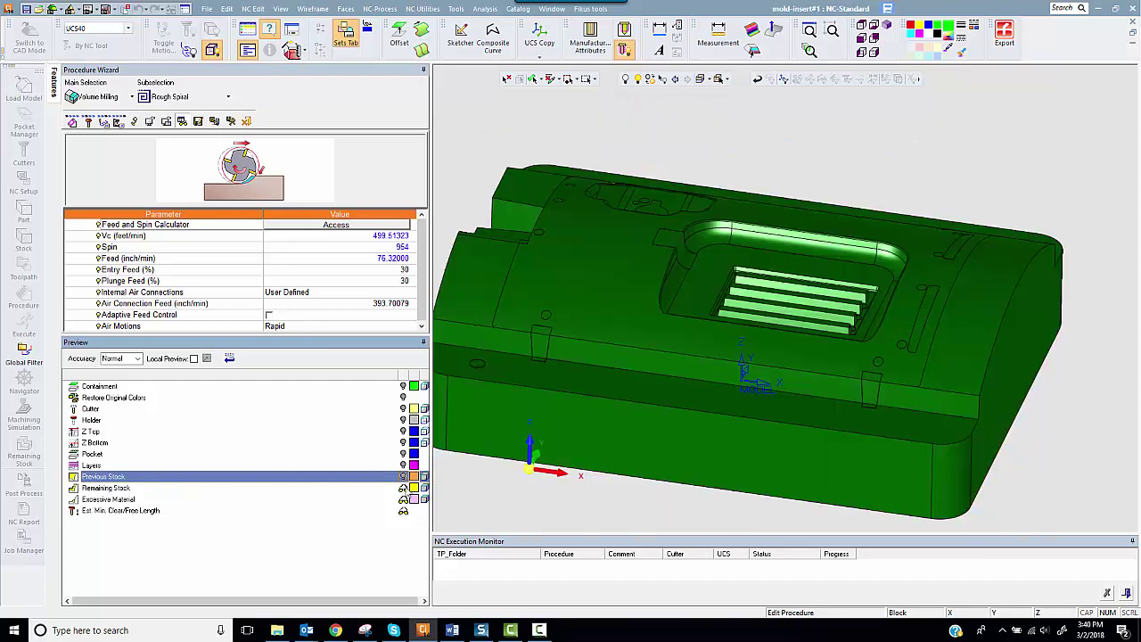
click(403, 489)
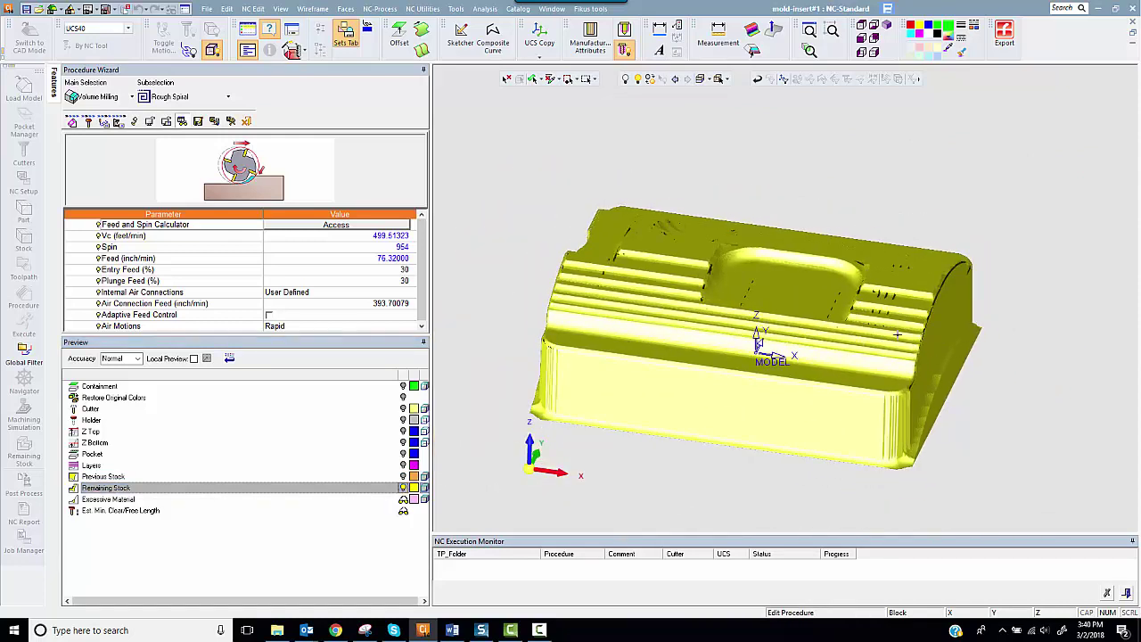
mouse_move(541, 439)
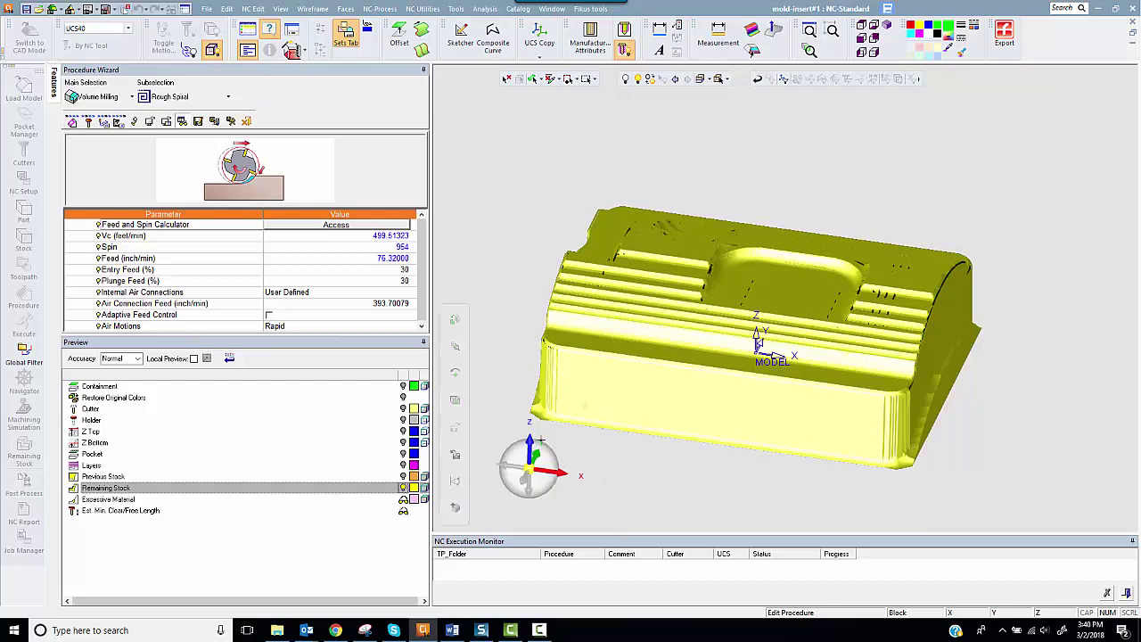
Preview the excessive material on the part and check the estimated minimum clear/free length for the cutter.
click(404, 499)
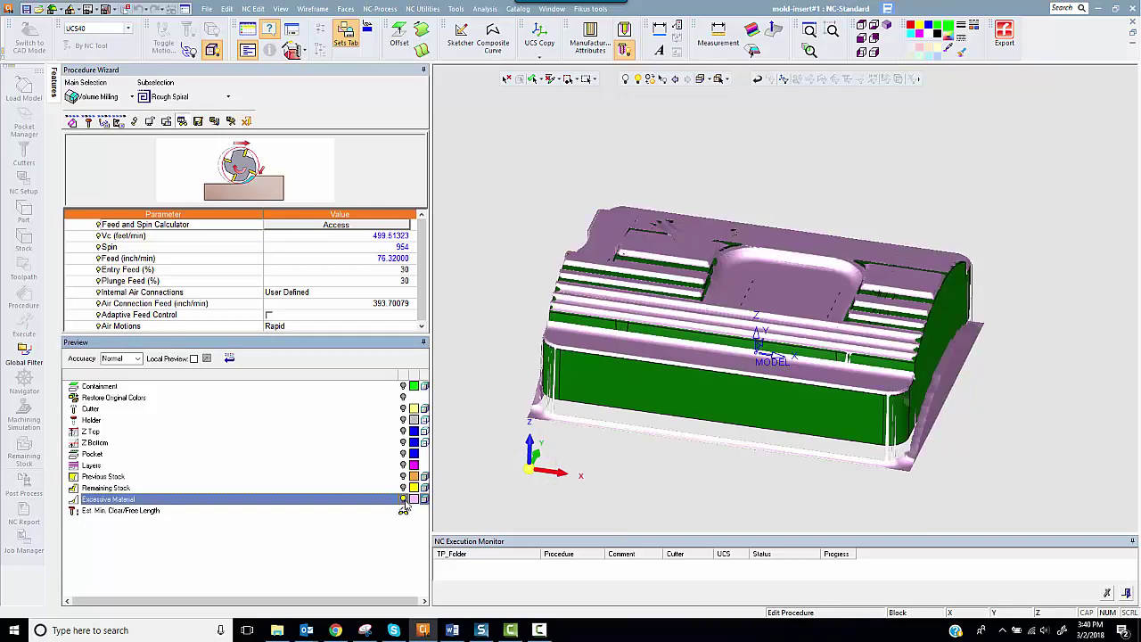
click(404, 501)
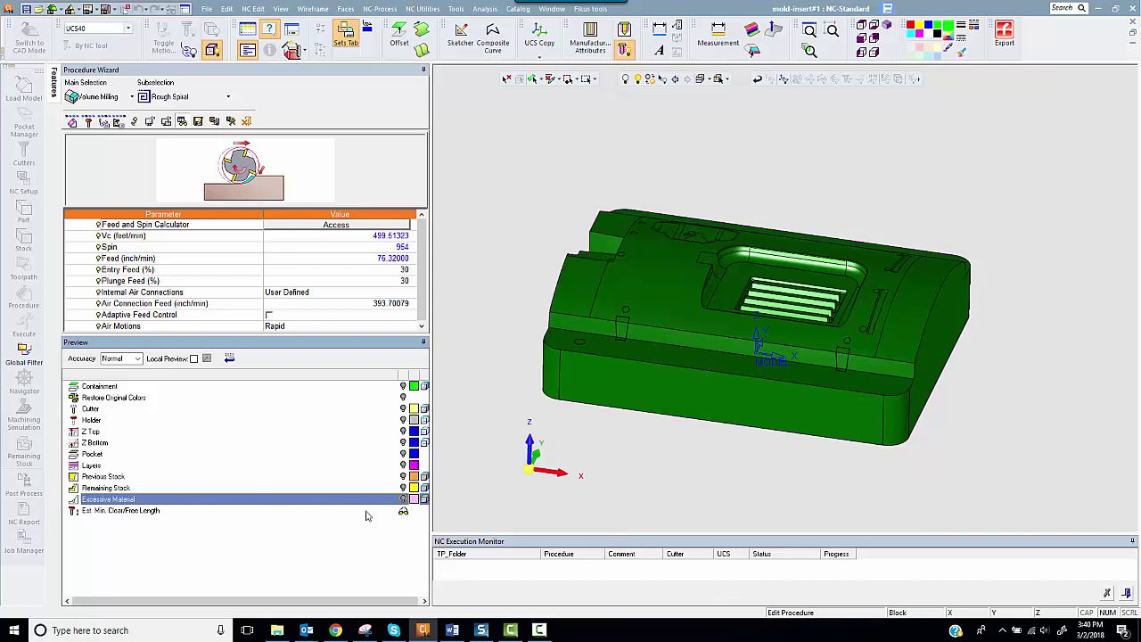
click(403, 512)
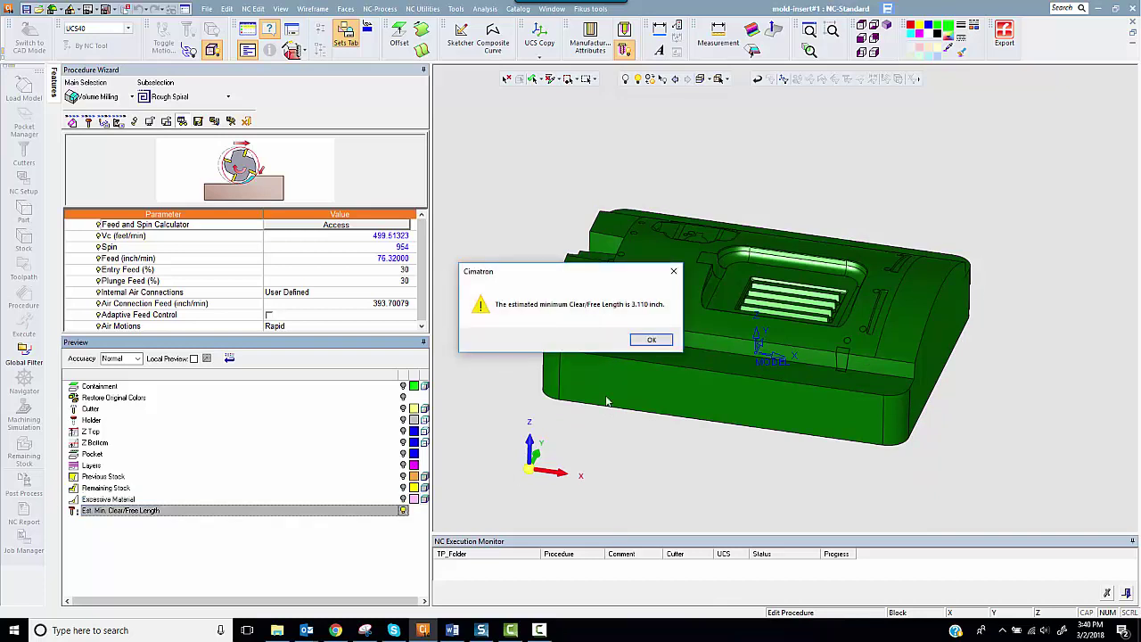
click(652, 340)
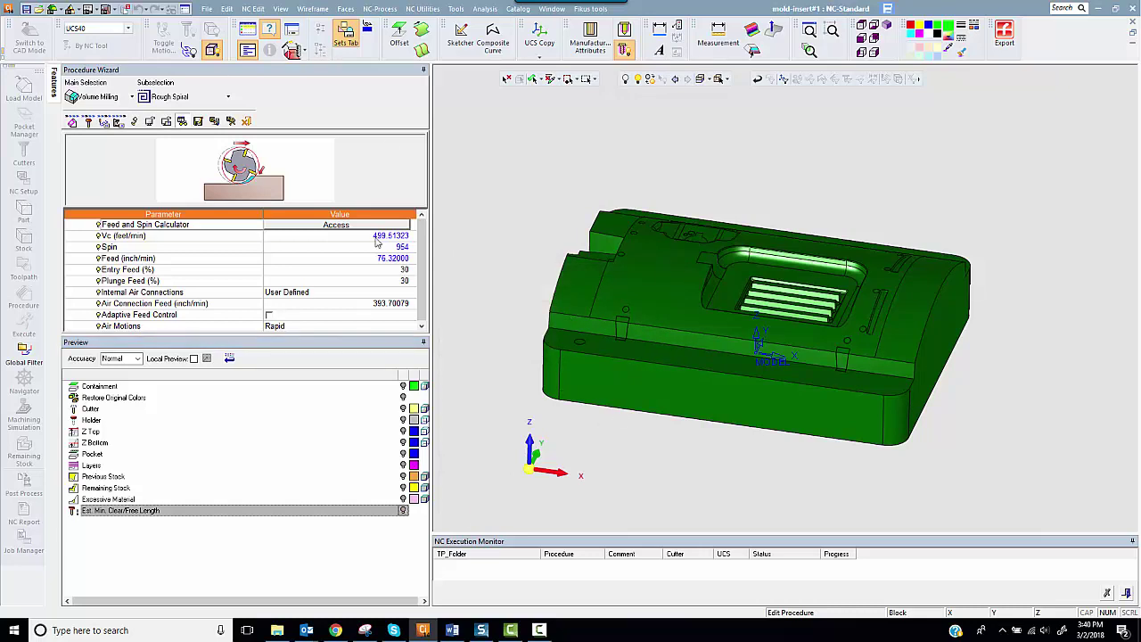
Check the remaining stock around the block's base, set the Z limits to Bottom Only, and calculate the rough spiral procedure.
click(404, 489)
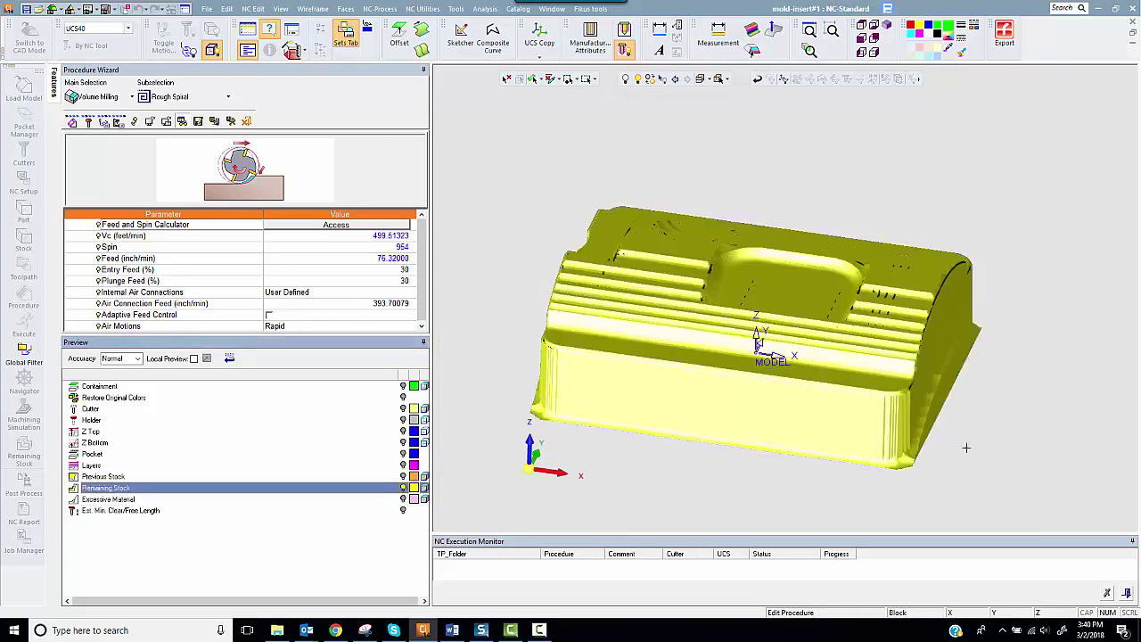
middle_drag(966, 448, 477, 348)
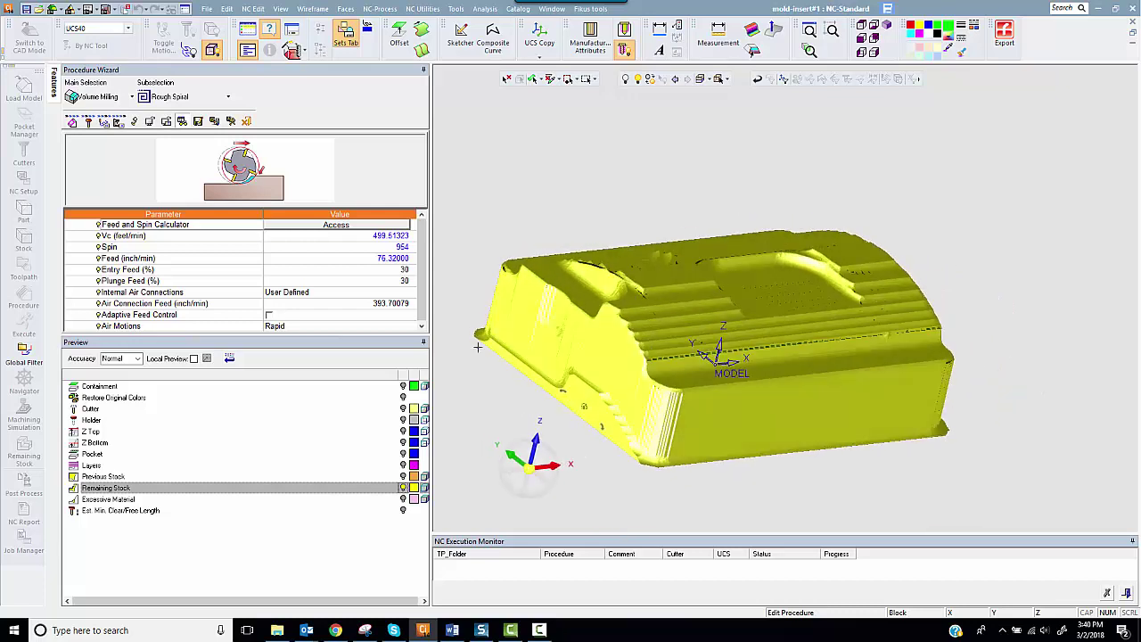
click(181, 121)
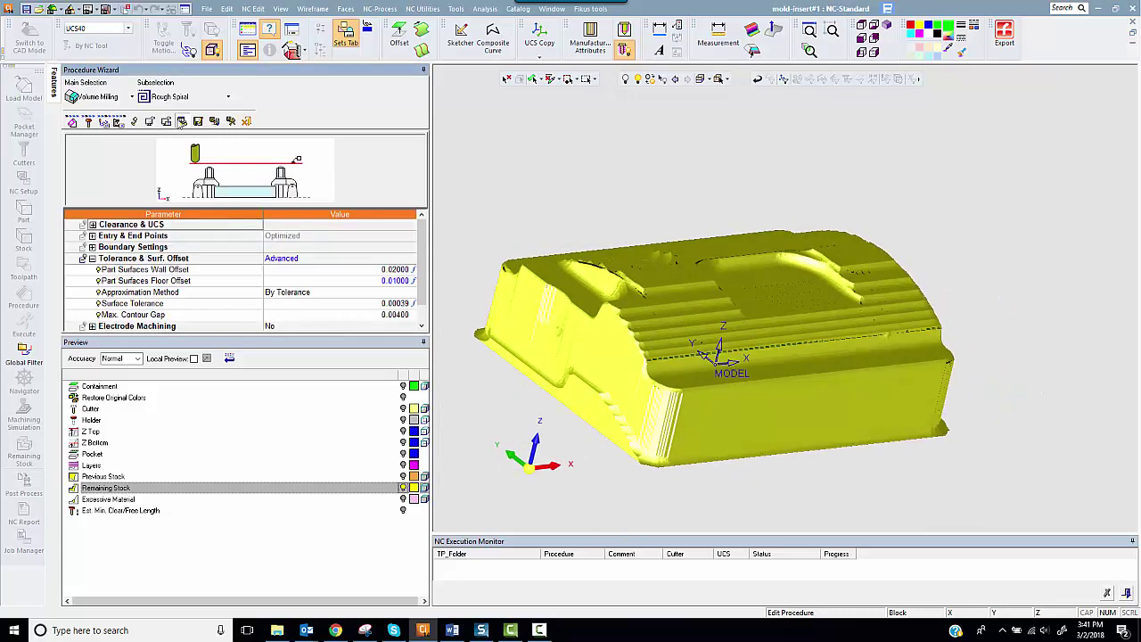
click(294, 405)
click(285, 439)
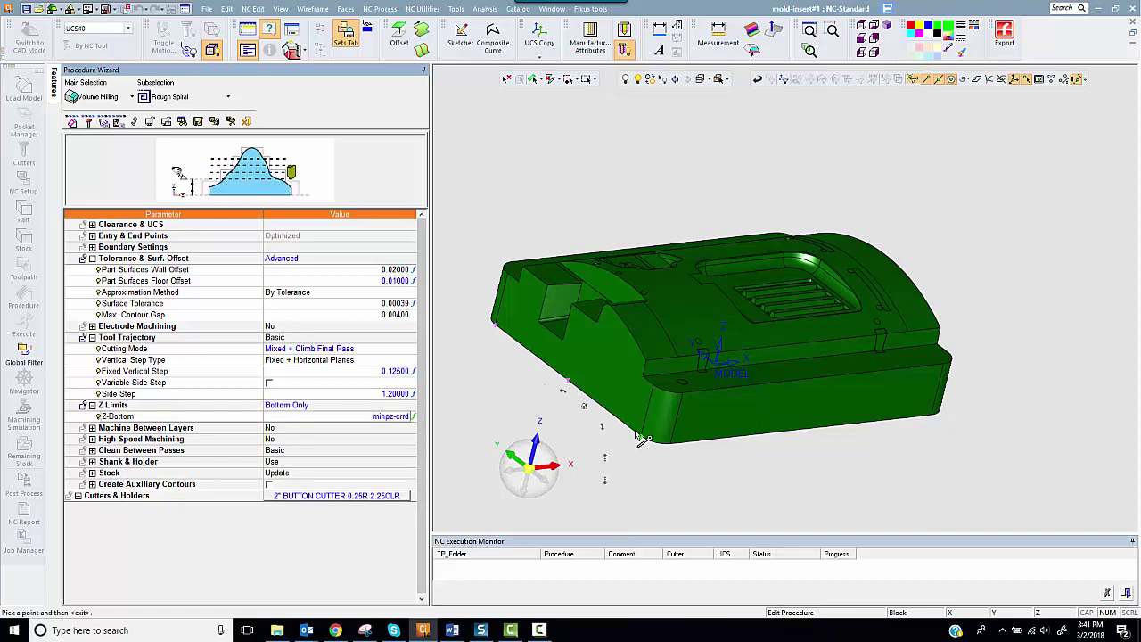
click(231, 121)
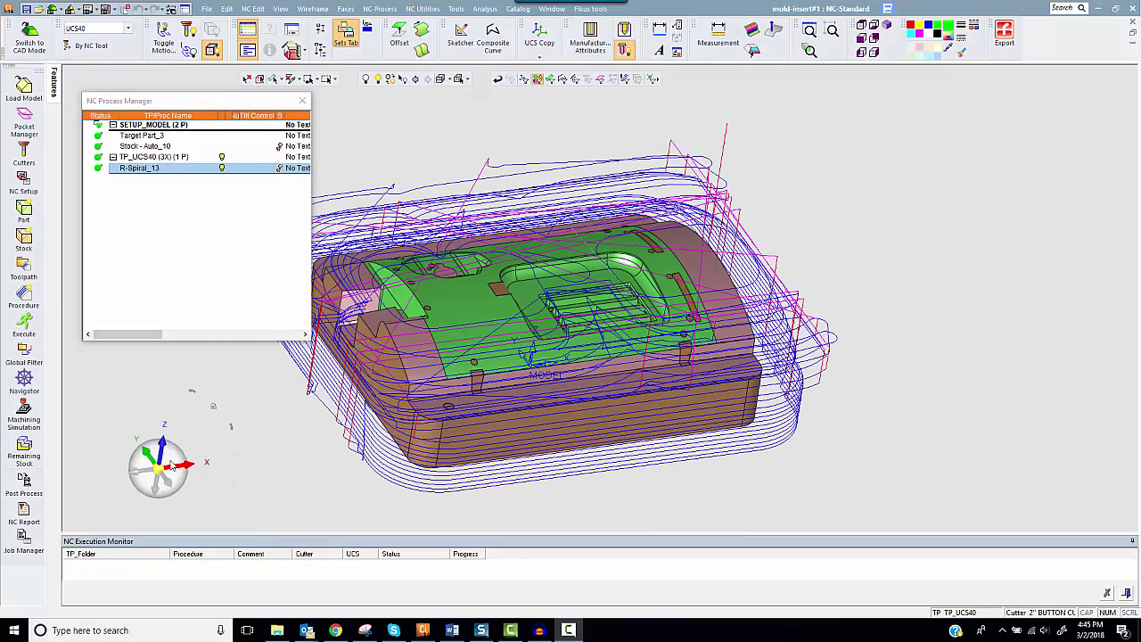
Inspect the calculated rough spiral motions, hide them, and examine the procedure's remaining stock from several sides.
drag(168, 465, 173, 461)
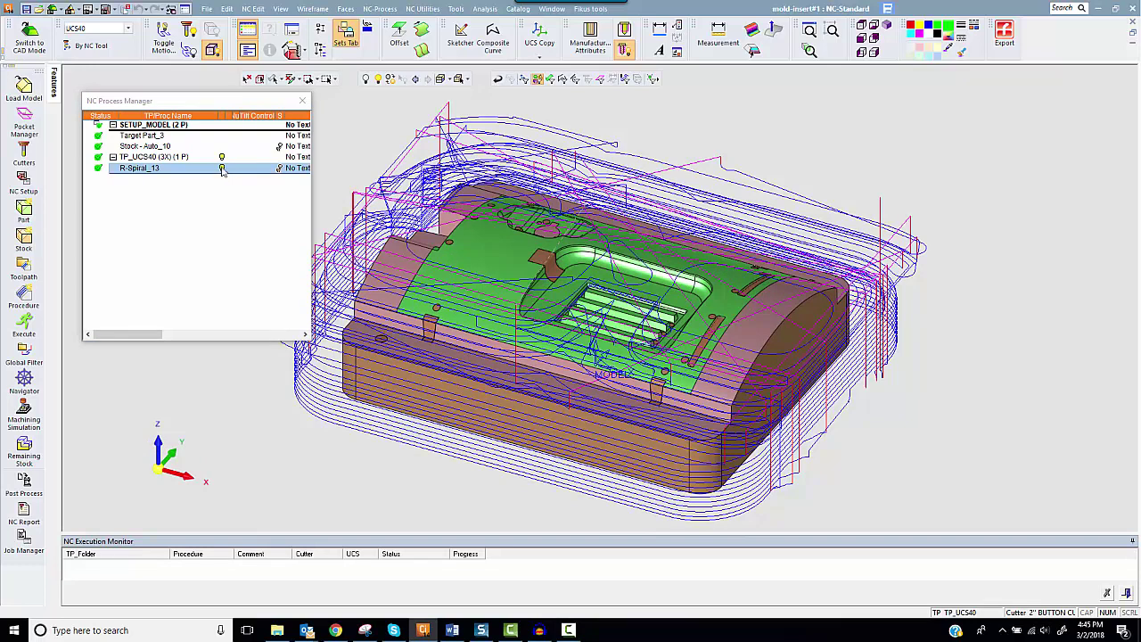
click(222, 169)
click(280, 168)
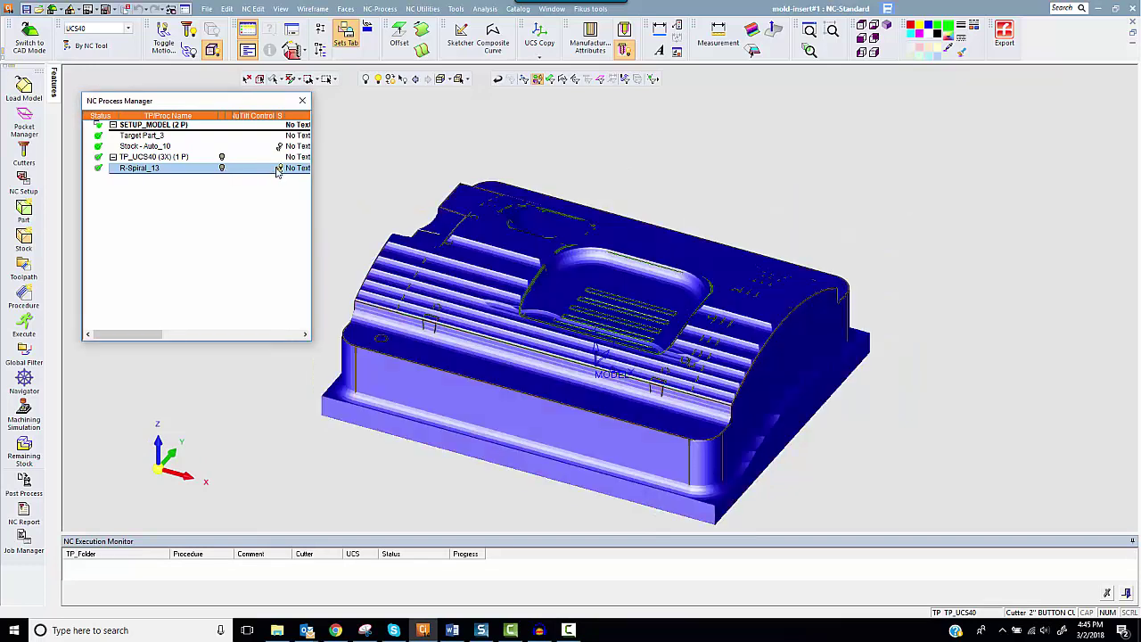
middle_drag(858, 360, 889, 348)
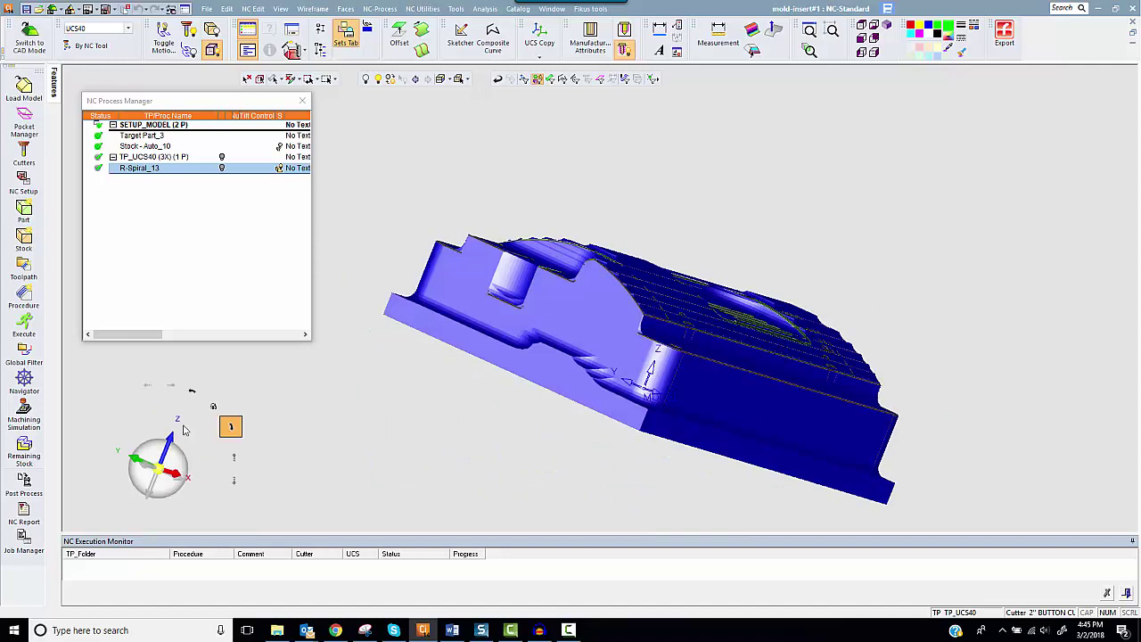
click(178, 463)
click(280, 168)
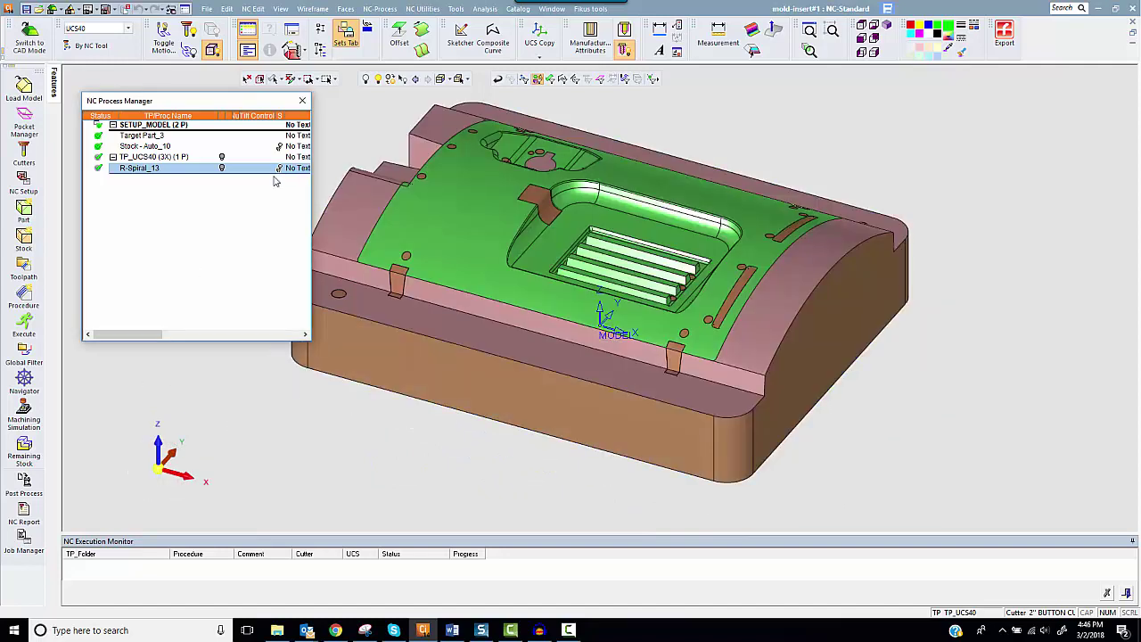
Copy the rough spiral procedure and paste the duplicate below it in toolpath TP_UCS40.
right_click(146, 172)
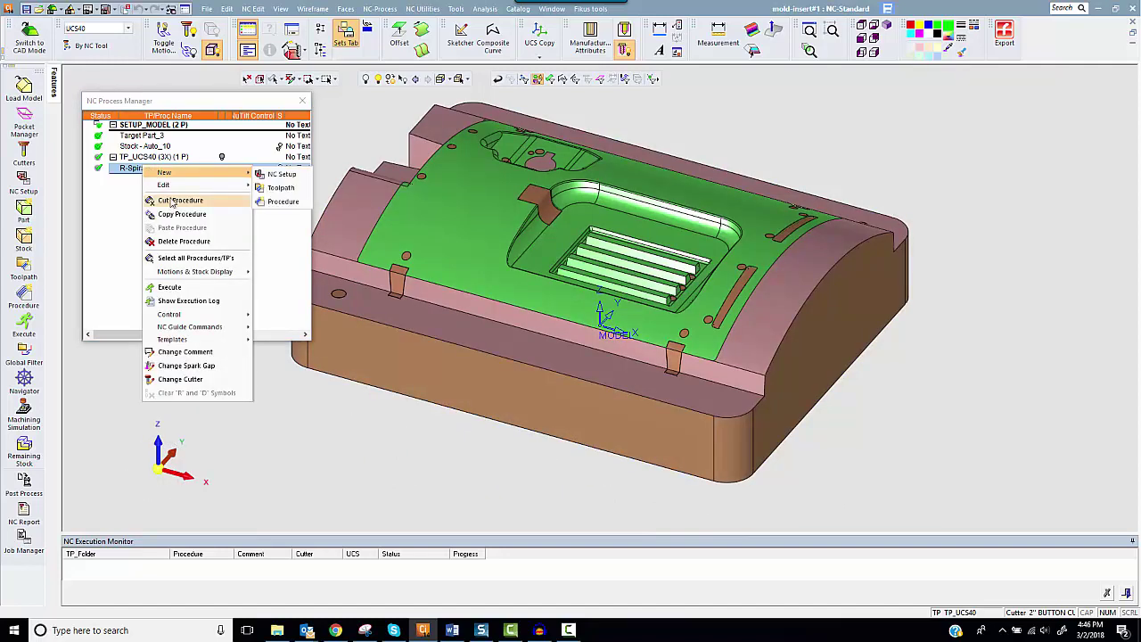
click(169, 203)
right_click(148, 169)
click(182, 230)
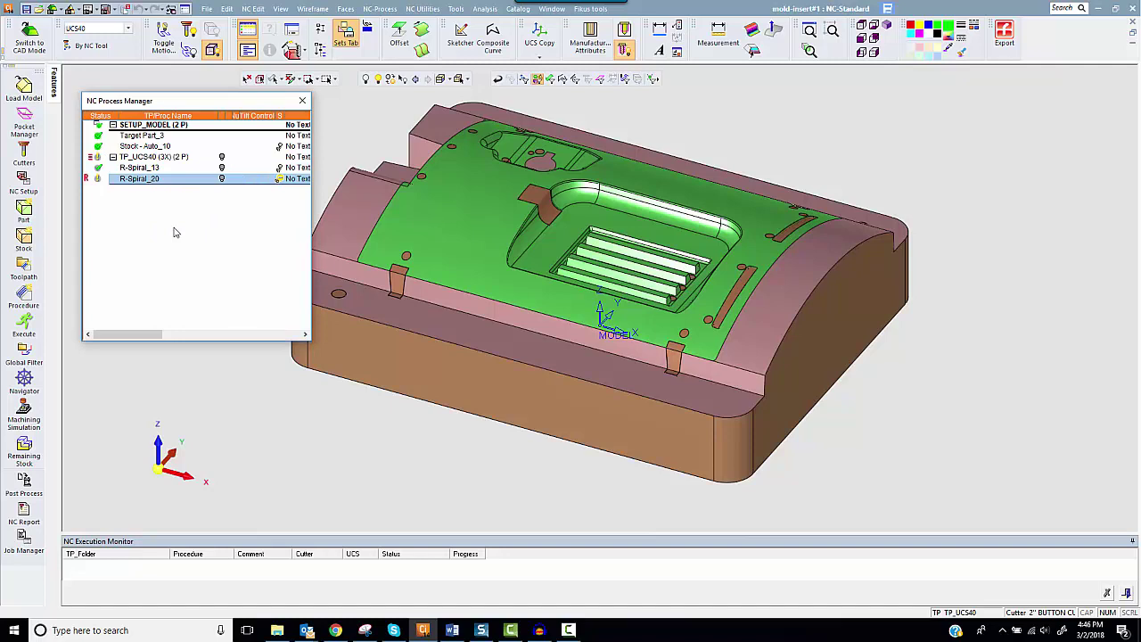
Edit the duplicated rough spiral procedure's cutter and filter the Default User Lib cutters to a 1.0 diameter.
double_click(136, 180)
click(89, 122)
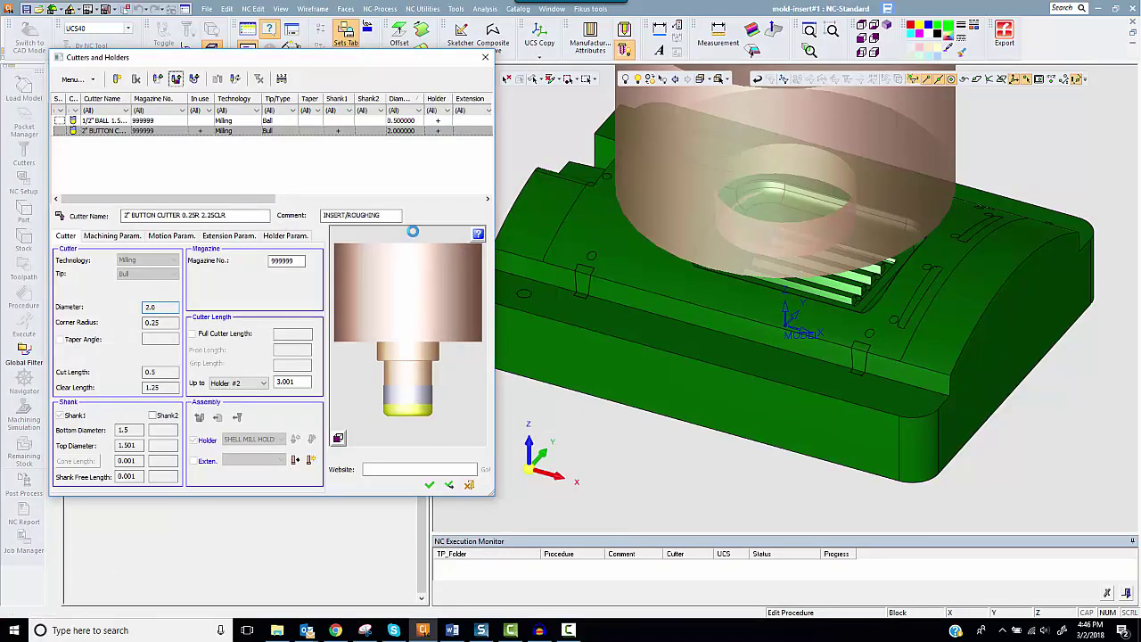
click(481, 234)
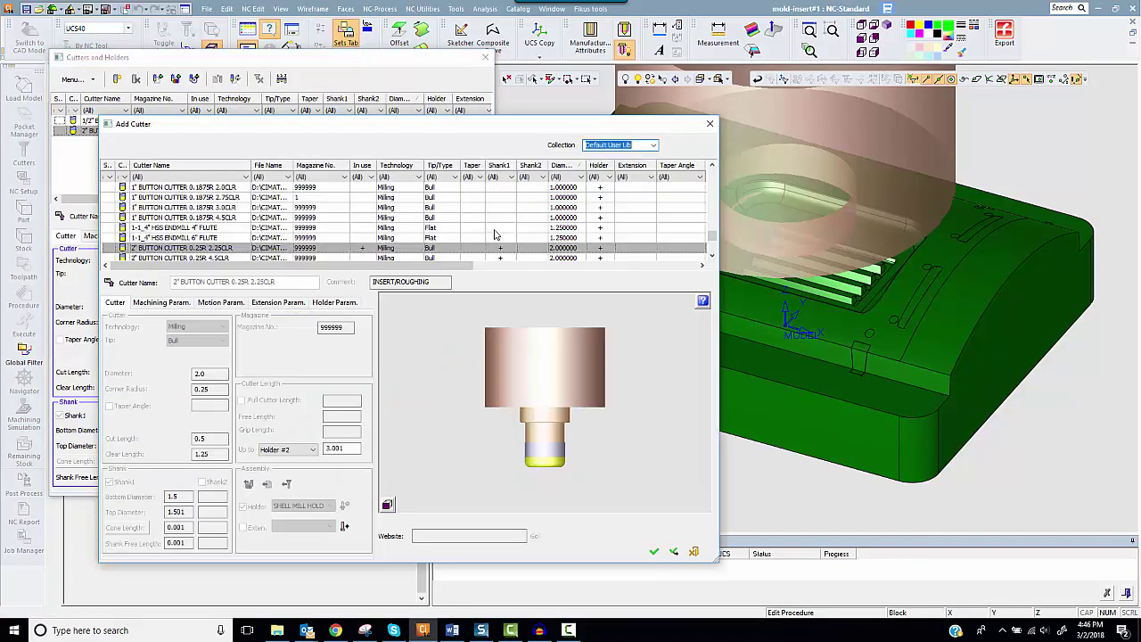
click(575, 177)
click(566, 259)
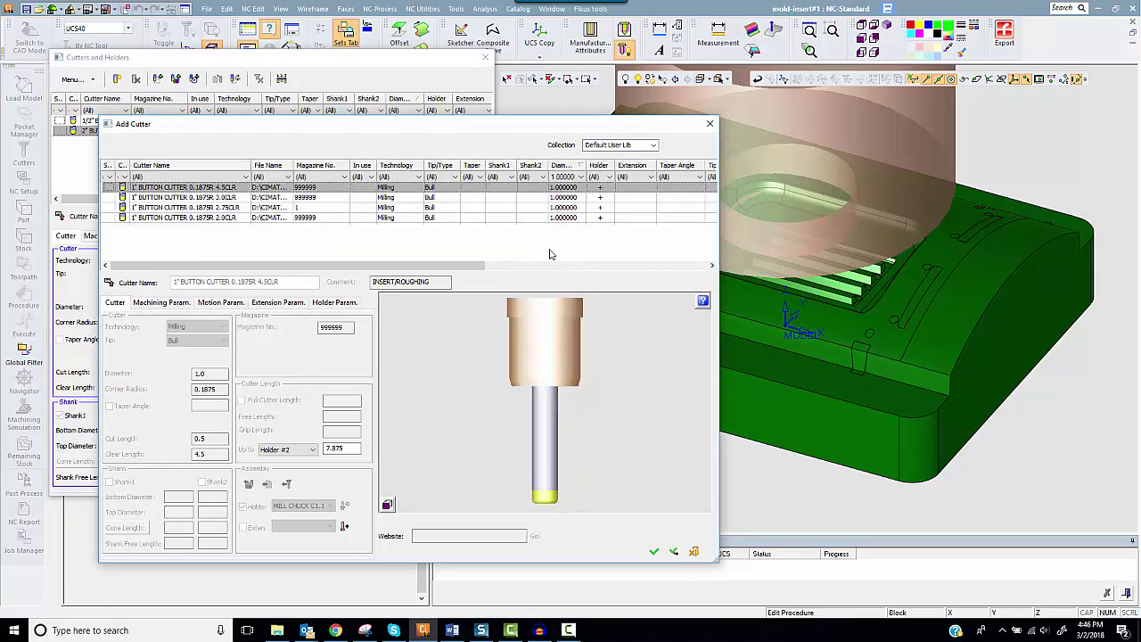
Add the 1" BUTTON CUTTER 0.1875R 2.75CLR, set its clear length to 2.75, and assign it to the duplicated procedure.
click(205, 208)
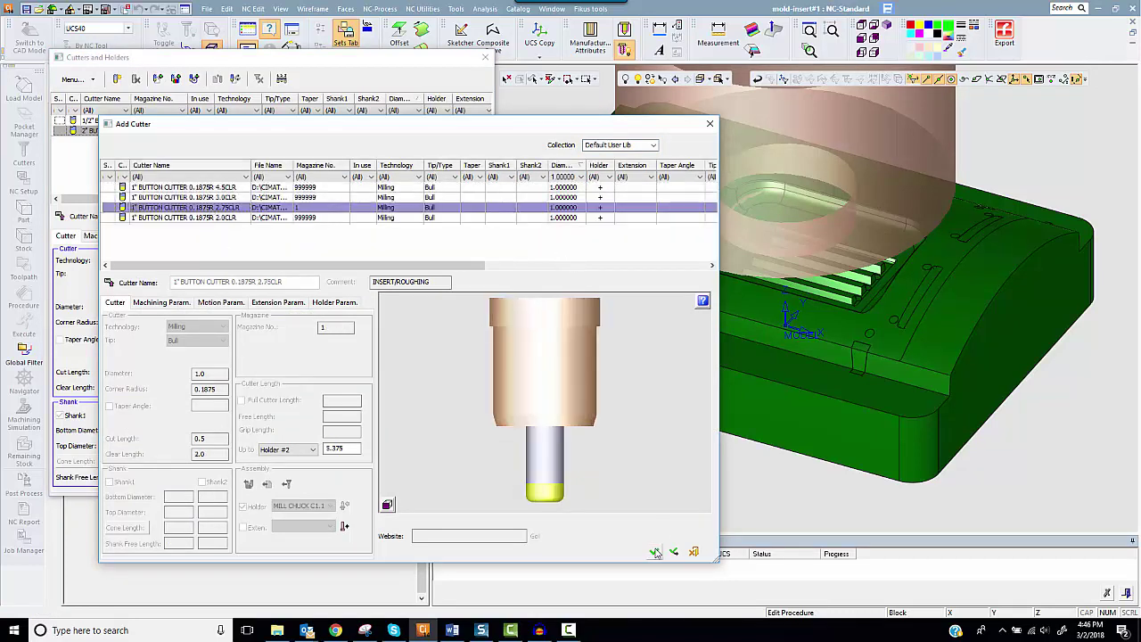
click(654, 551)
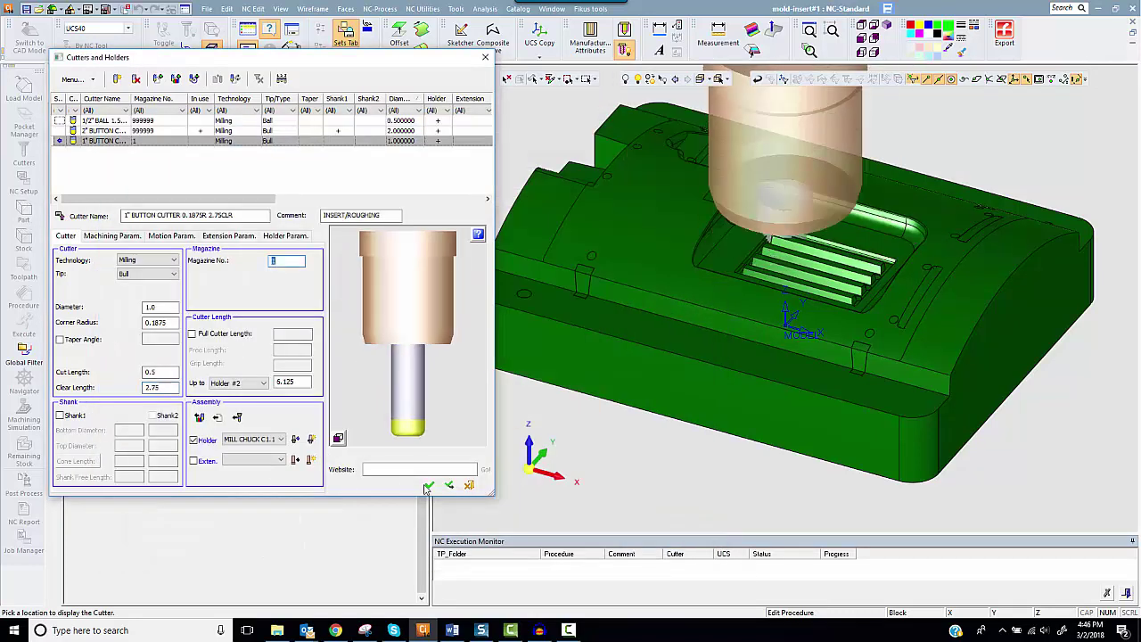
click(429, 484)
Calculate the second rough spiral procedure with its existing motion parameters and display its tool motions around the part.
click(105, 124)
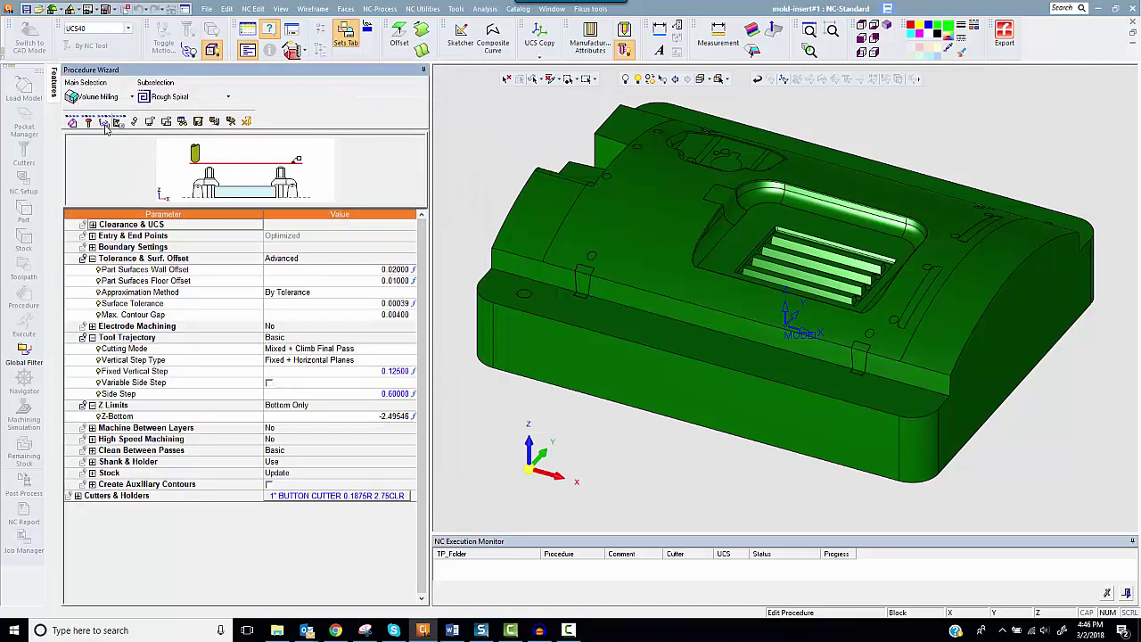
click(232, 122)
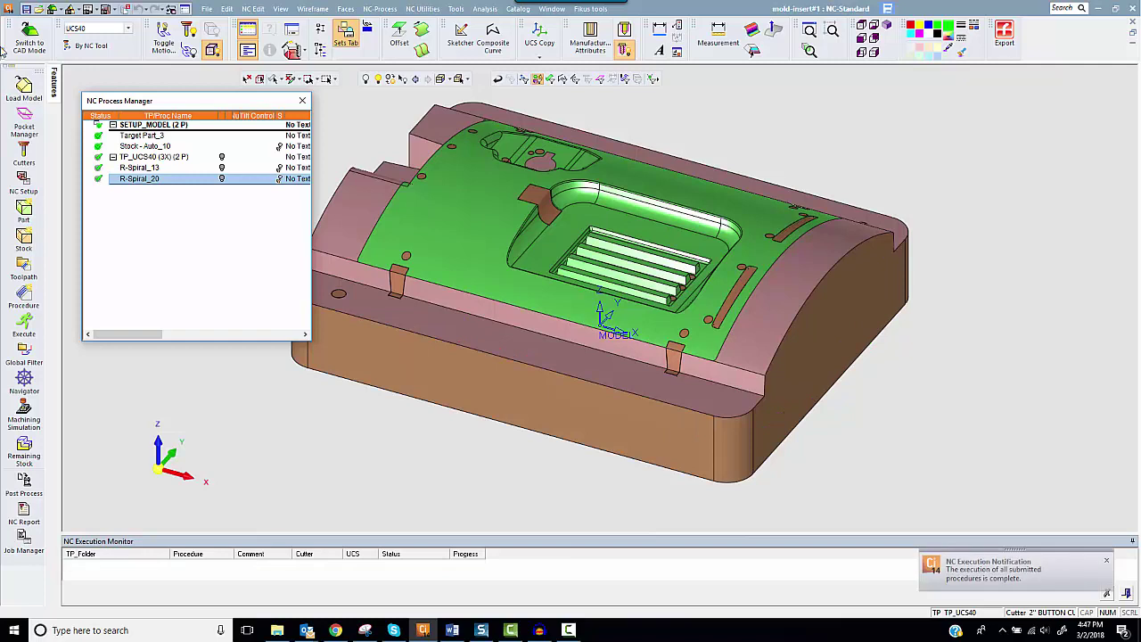
click(221, 179)
middle_drag(1058, 167, 178, 468)
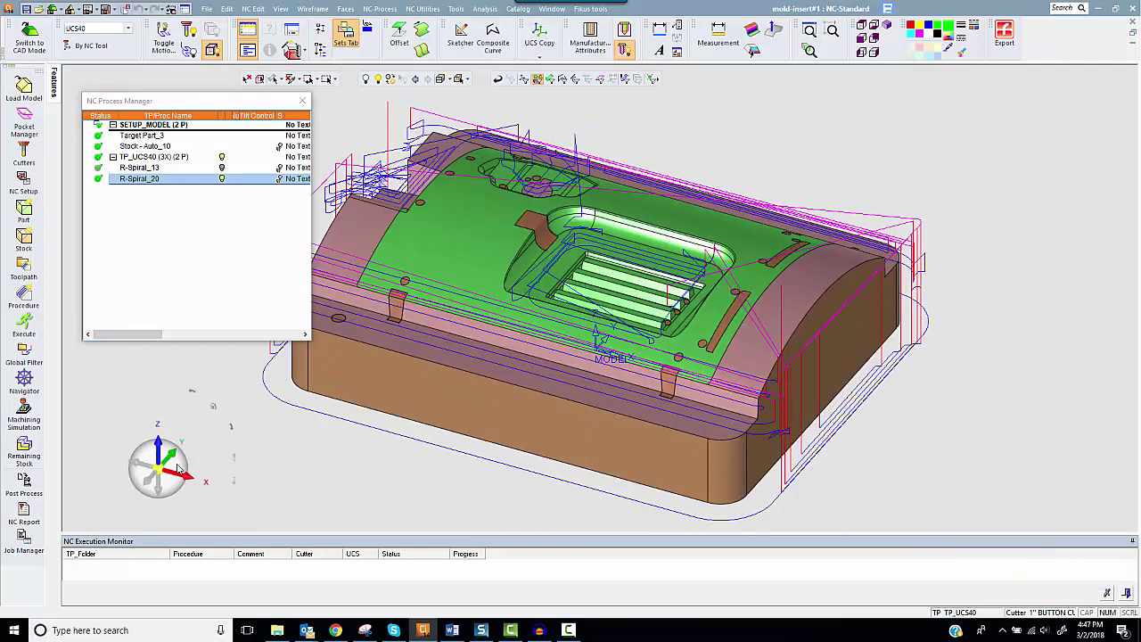
middle_drag(635, 329, 756, 278)
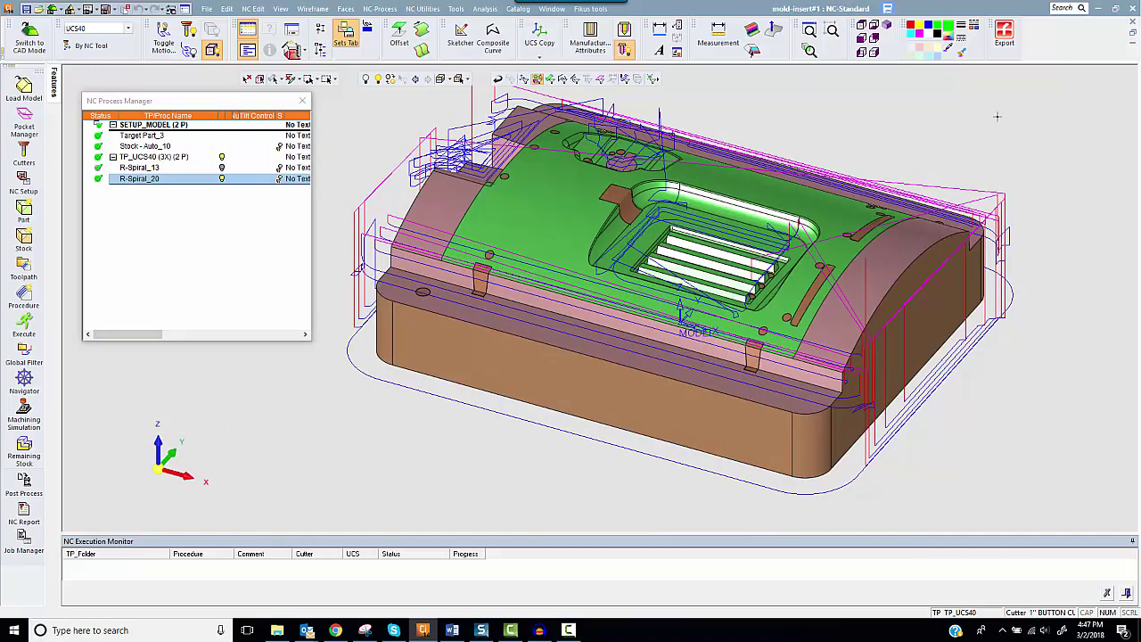